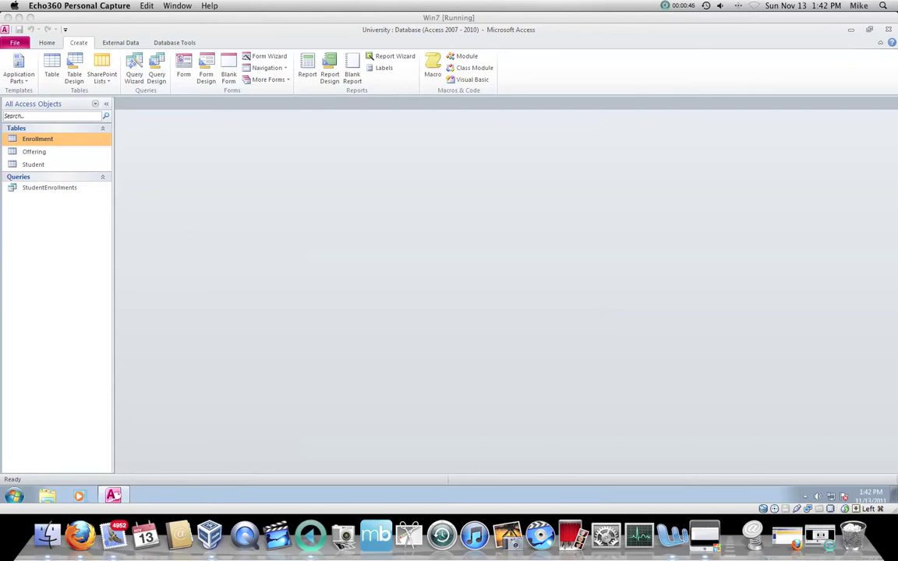
Line up the Student, Enrollment and Offering tables near the top of the relationships diagram, and close it with the layout saved
click(174, 42)
click(124, 66)
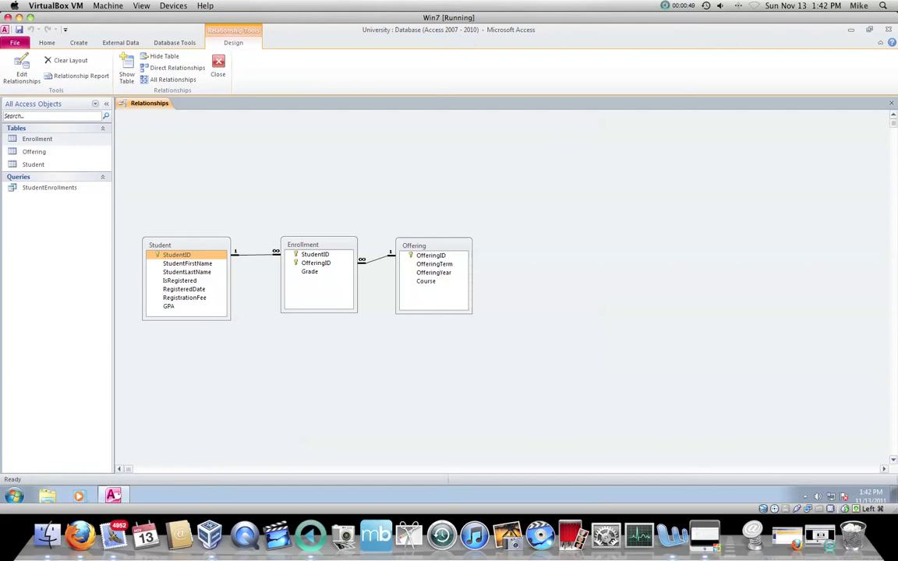
drag(160, 245, 159, 136)
drag(302, 244, 313, 136)
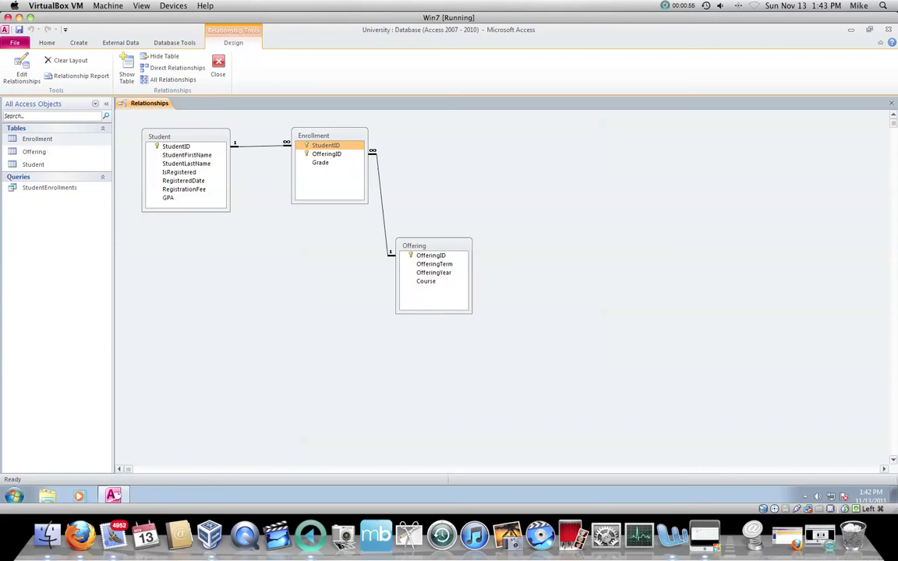
drag(414, 246, 440, 136)
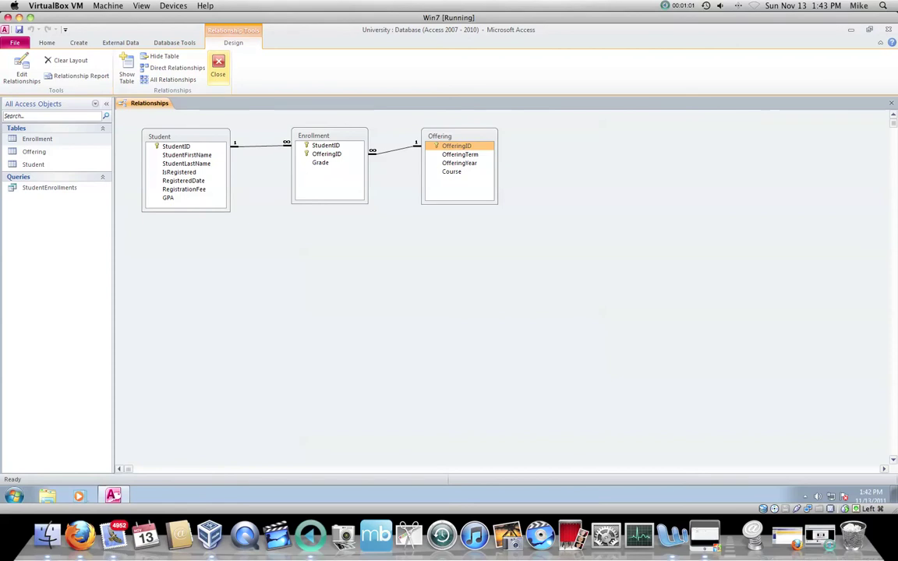
click(219, 65)
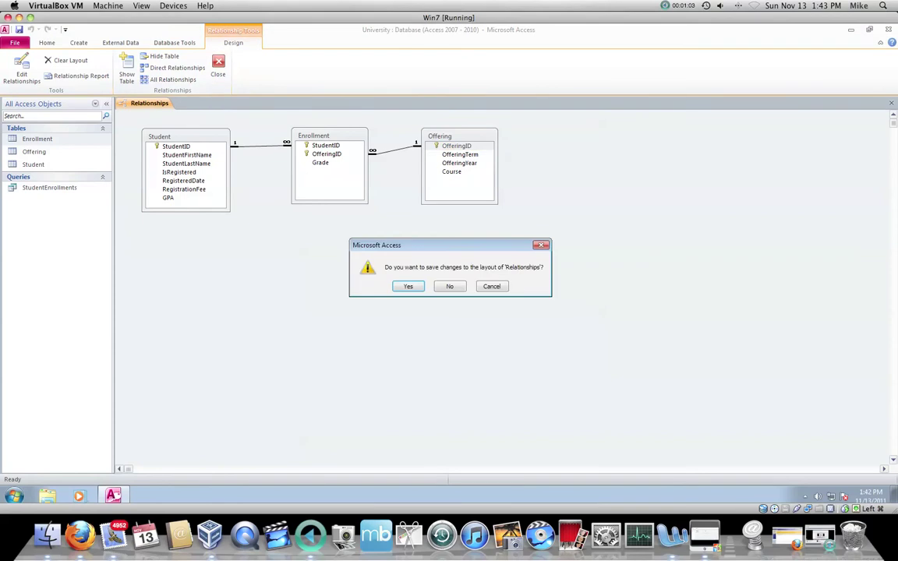
click(407, 286)
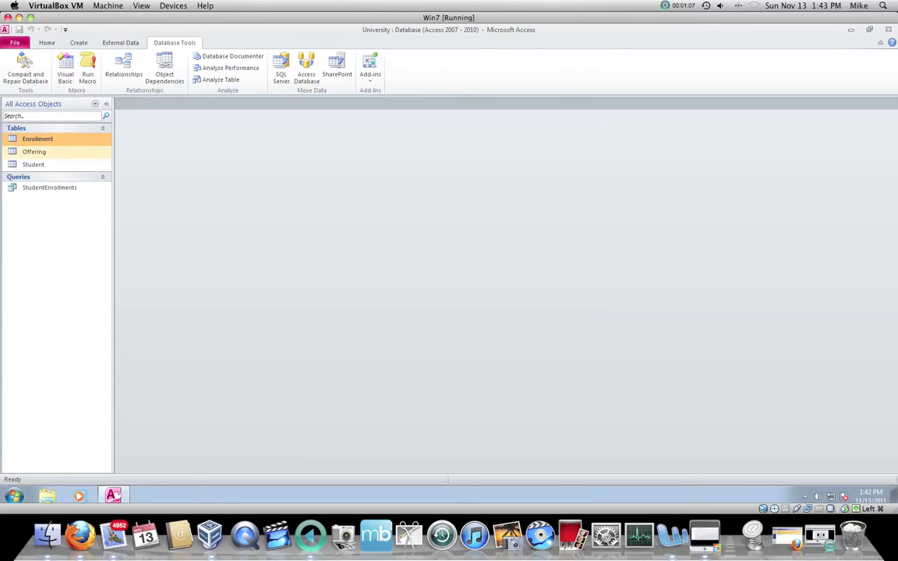
Create a basic form from the Student table and select its enrollment subform
click(33, 165)
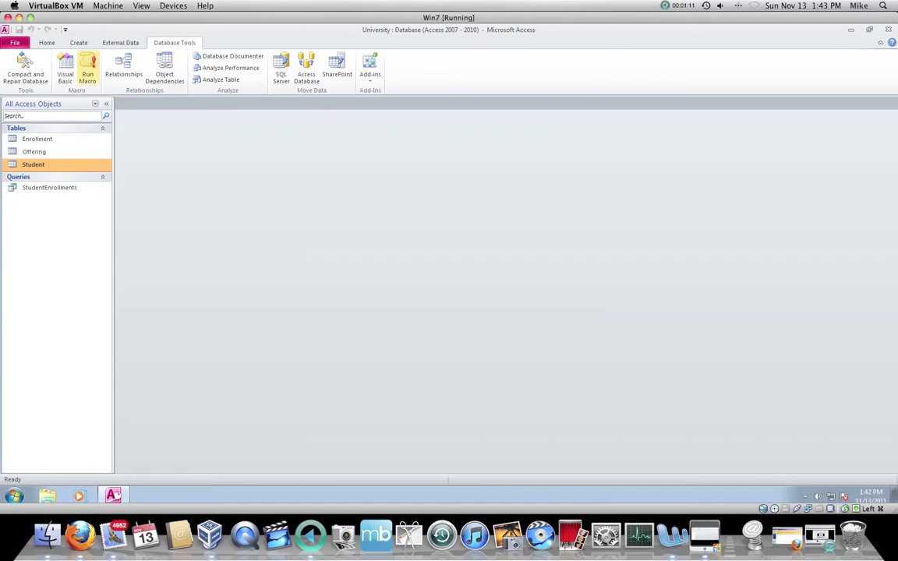
click(79, 42)
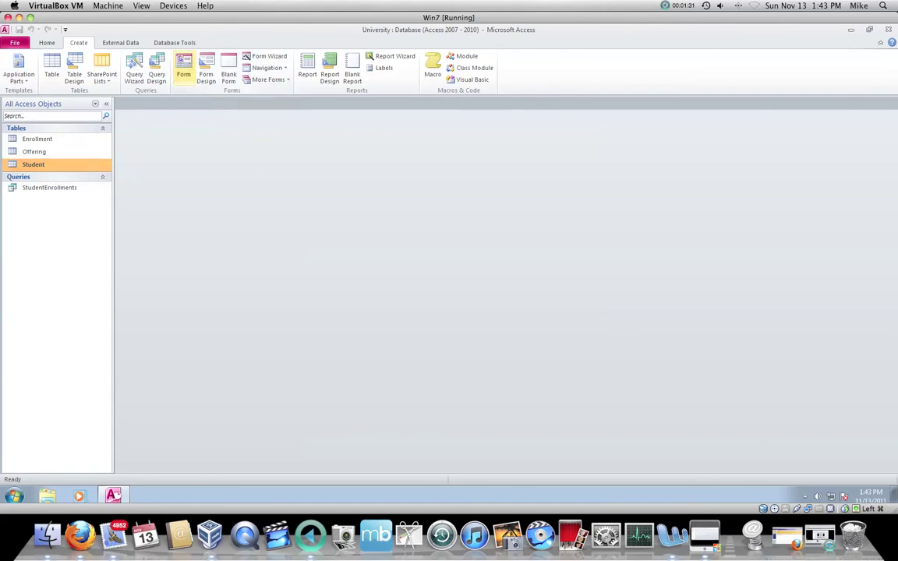
click(183, 68)
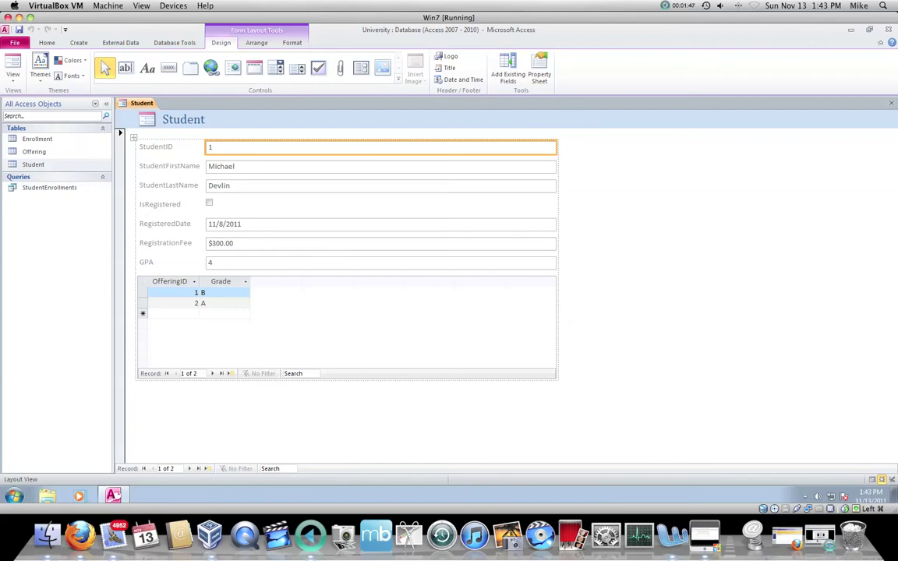
click(347, 328)
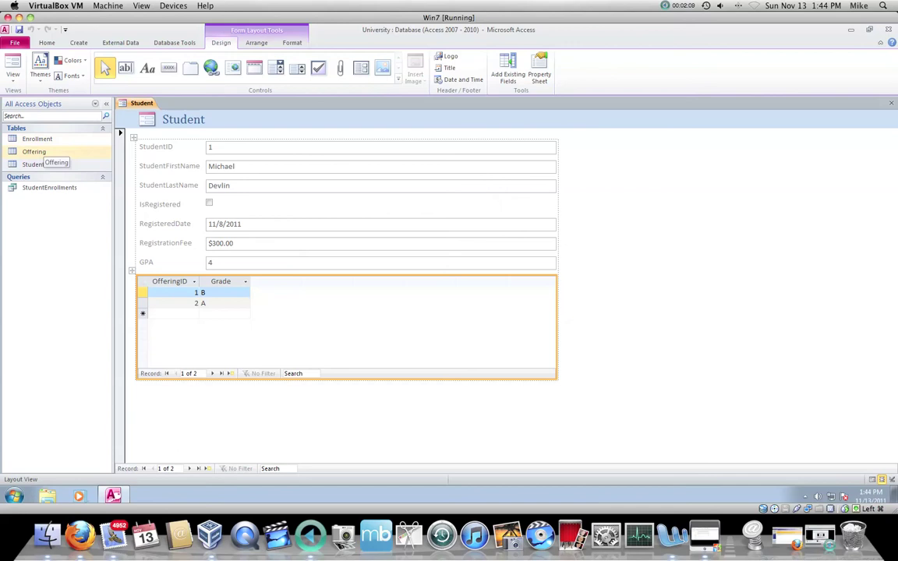
Create a basic form from the Offering table and select its enrollment subform
click(35, 151)
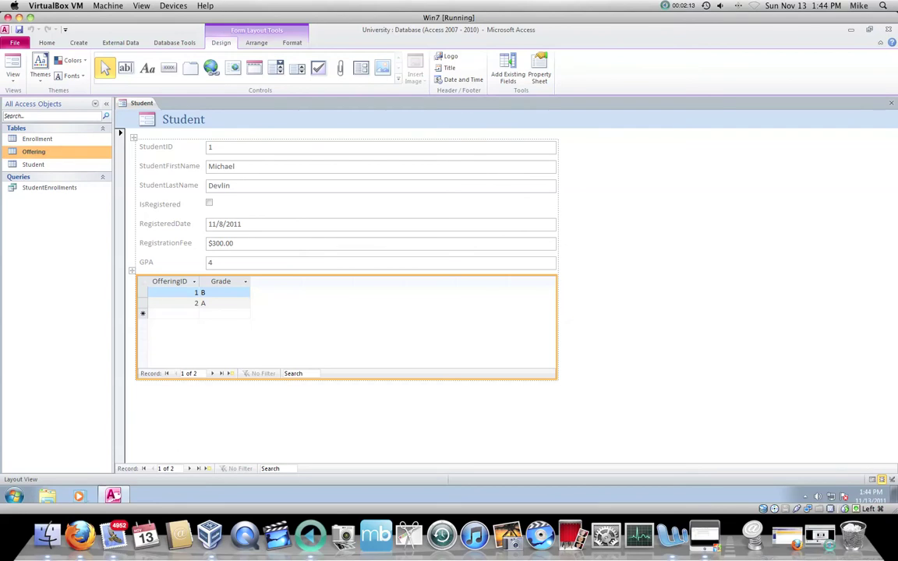
click(78, 42)
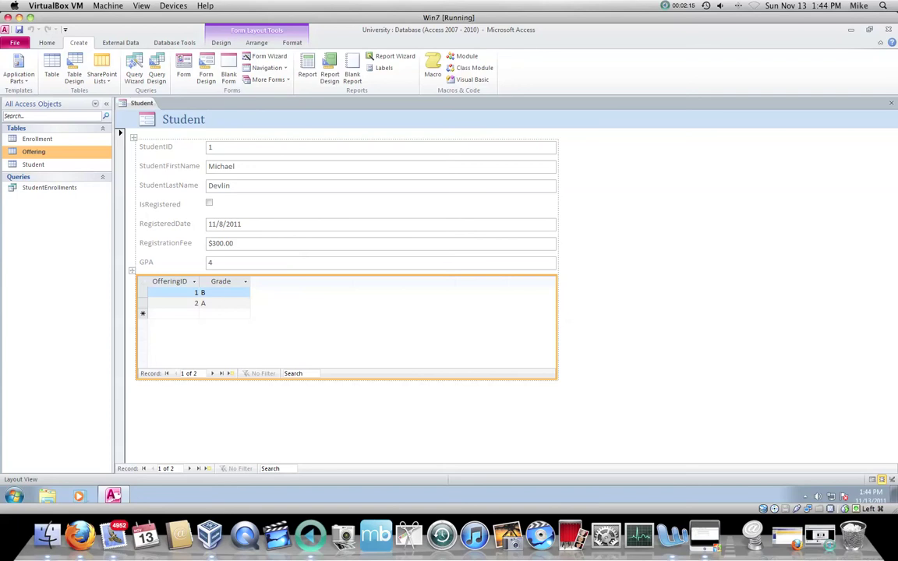
click(184, 70)
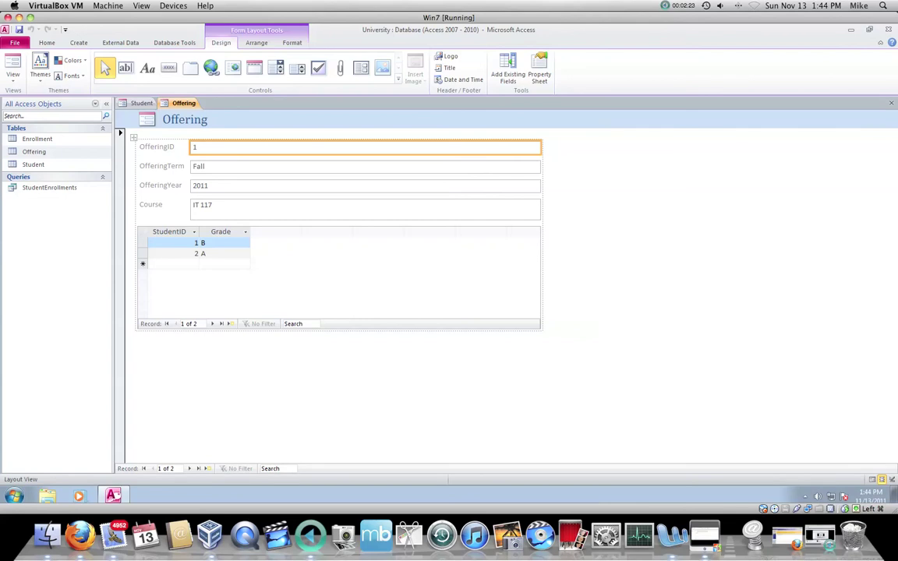
click(201, 266)
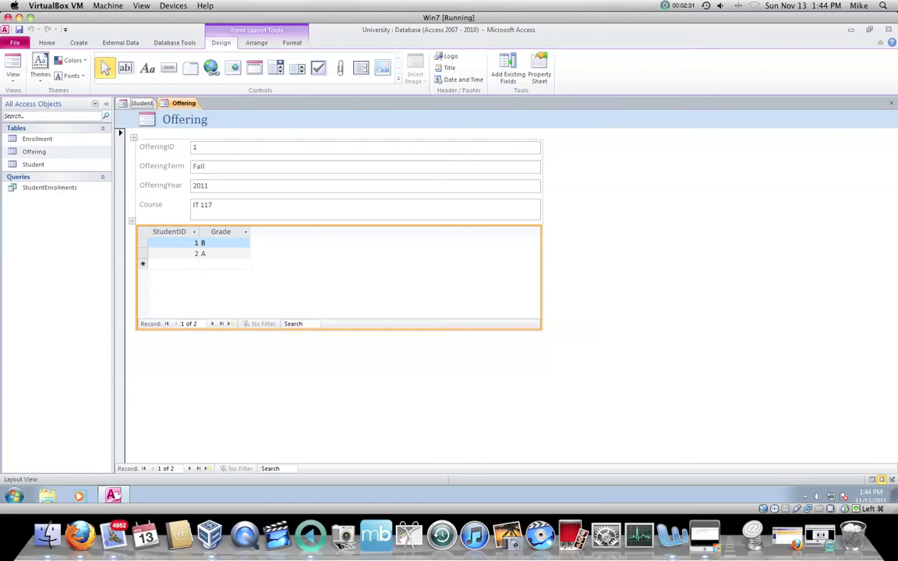
Return to the Student form and advance it to the second student record
click(141, 102)
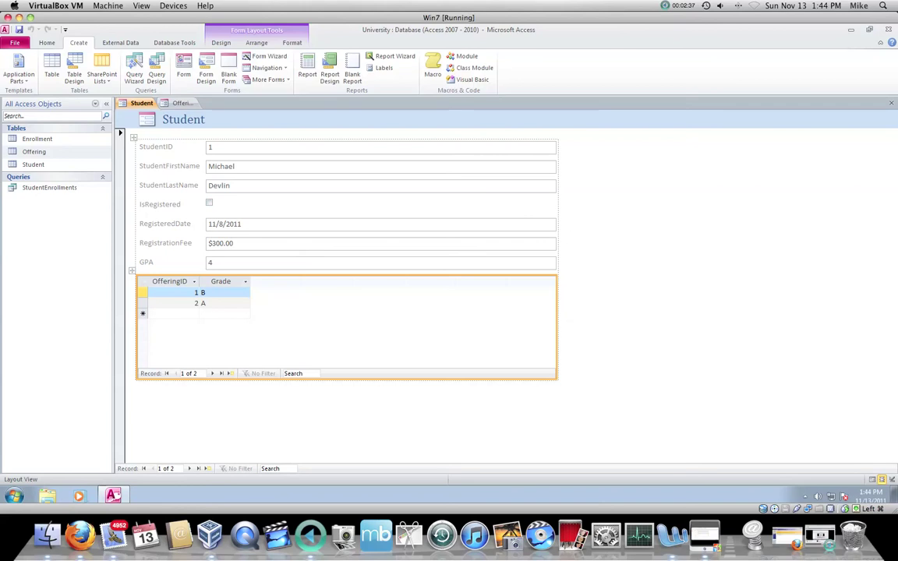
click(167, 469)
click(340, 421)
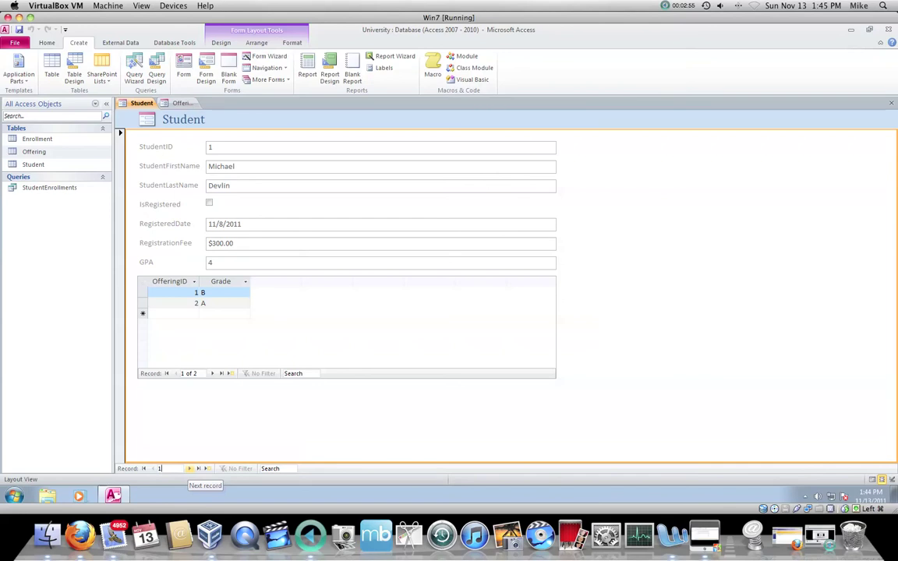
click(189, 469)
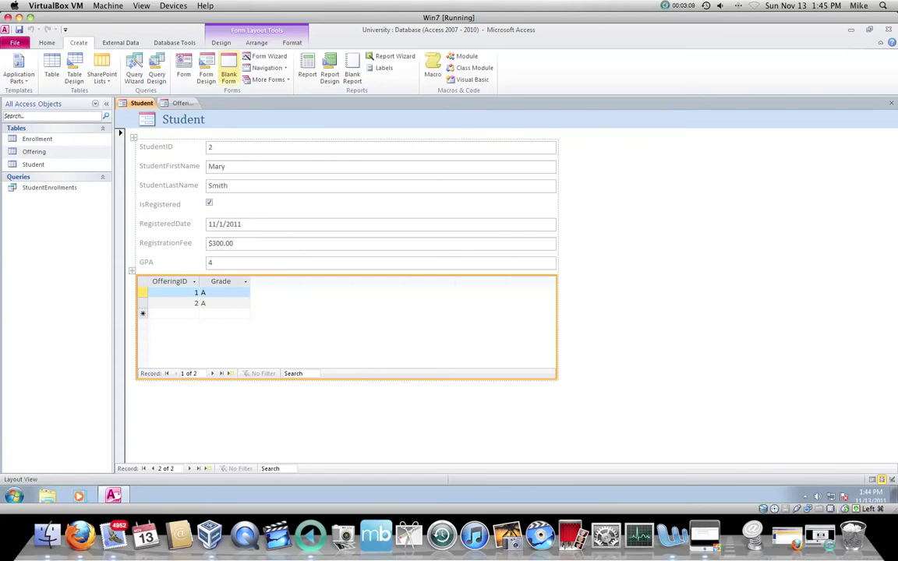
Select the StudentID, StudentFirstName and StudentLastName fields in turn in Layout View, and switch the Student form to Form View
click(221, 43)
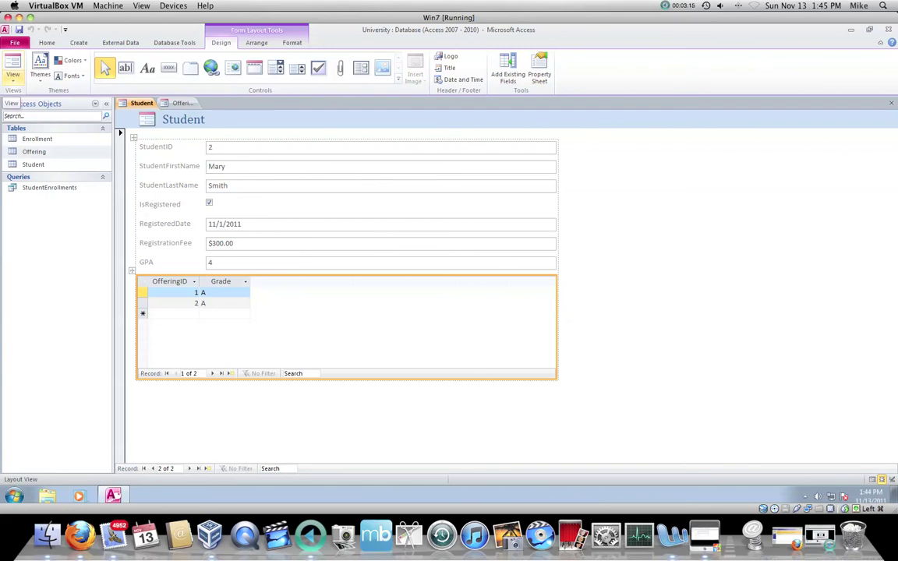
click(13, 75)
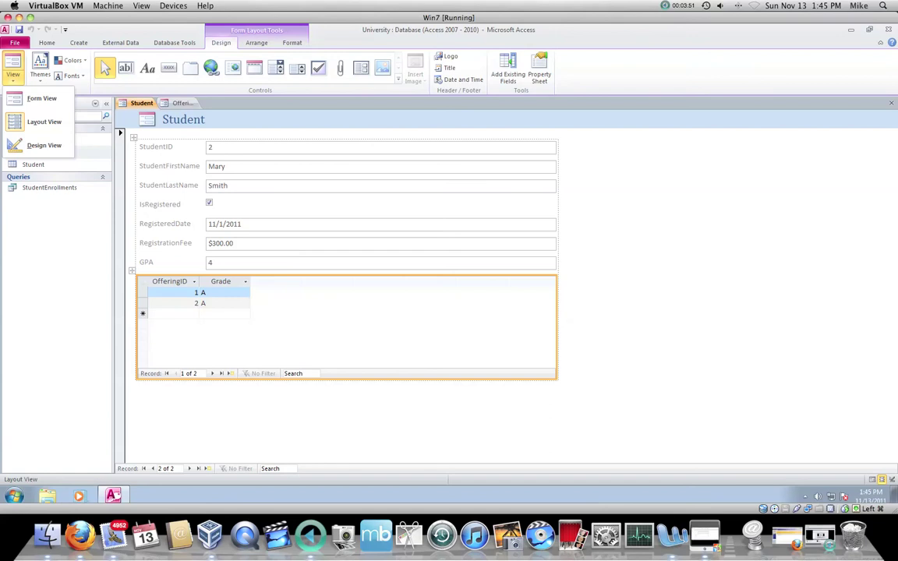
key(Escape)
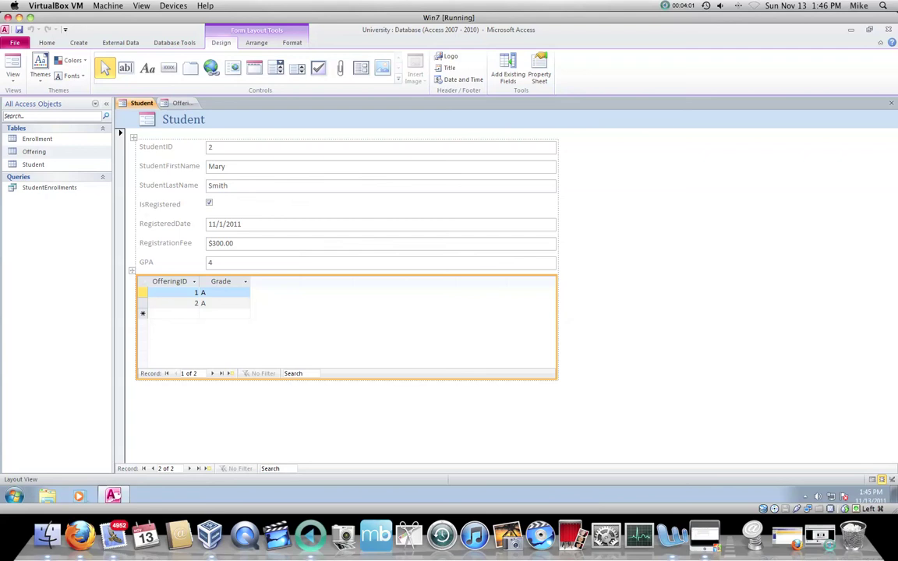
click(381, 147)
click(381, 166)
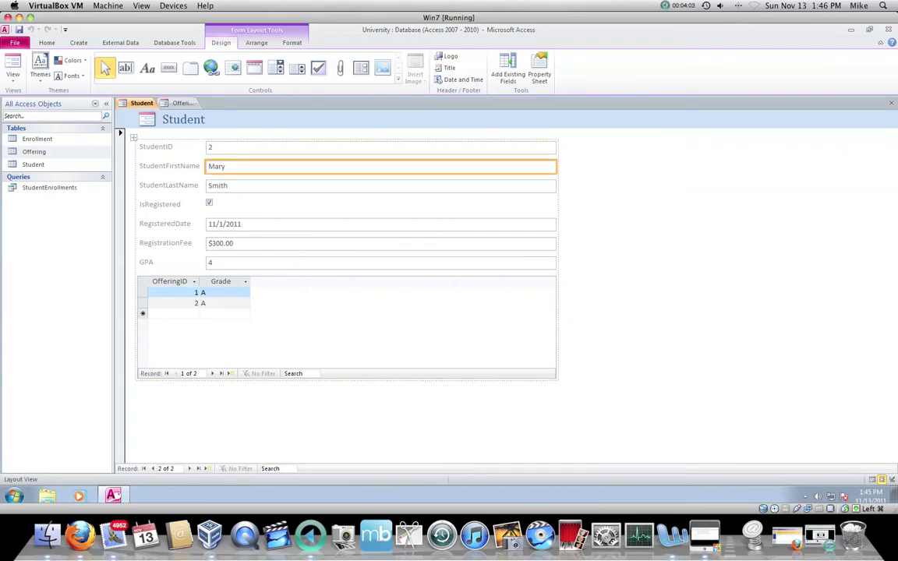
click(381, 186)
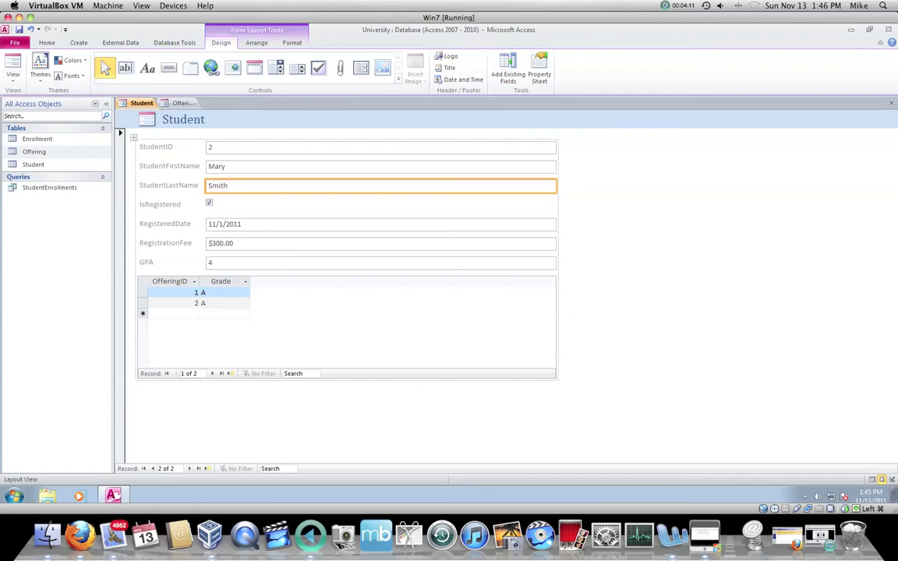
click(13, 75)
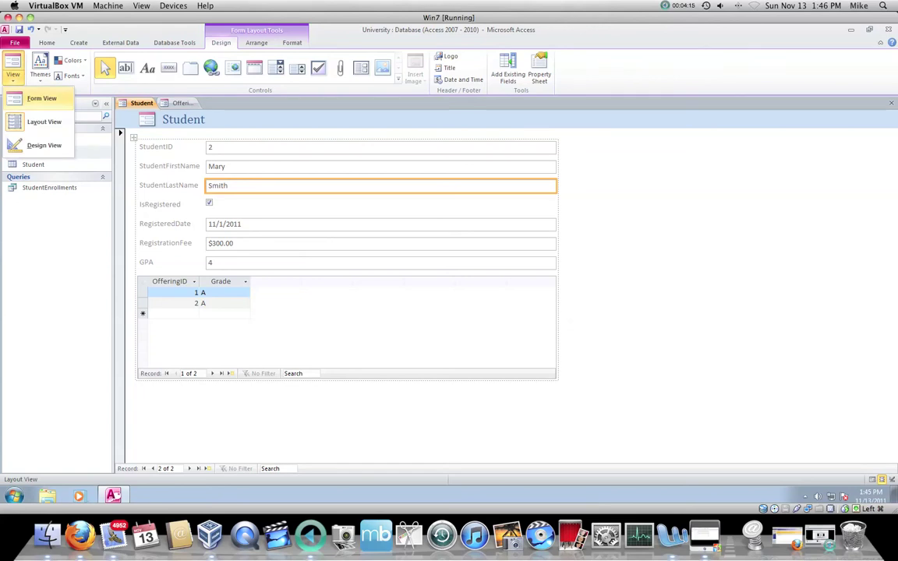
click(41, 98)
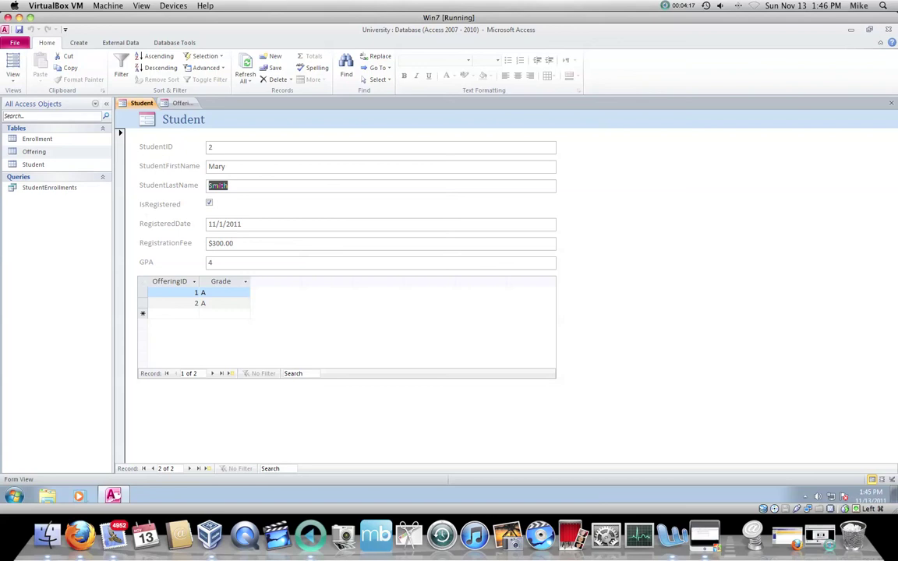
Try to erase the StudentID value of the second student record
click(212, 147)
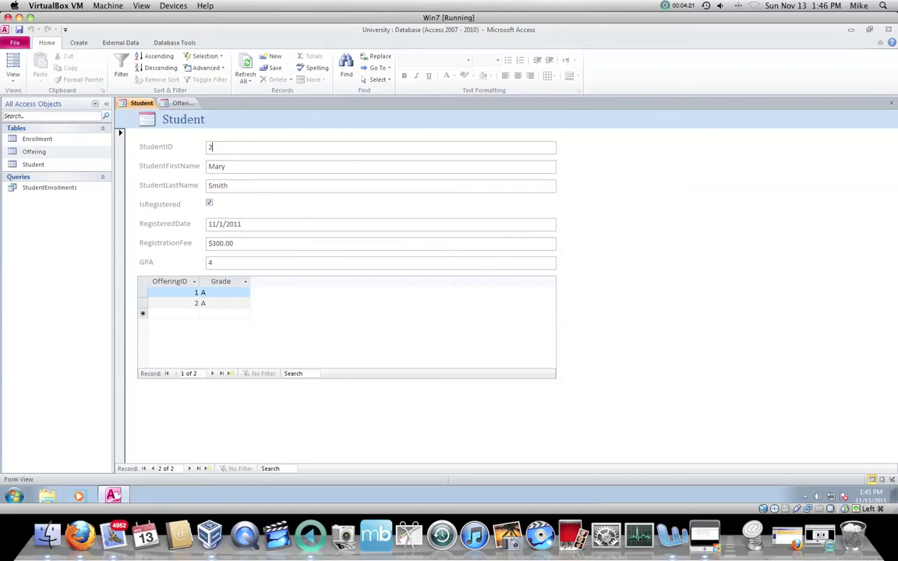
key(BackSpace)
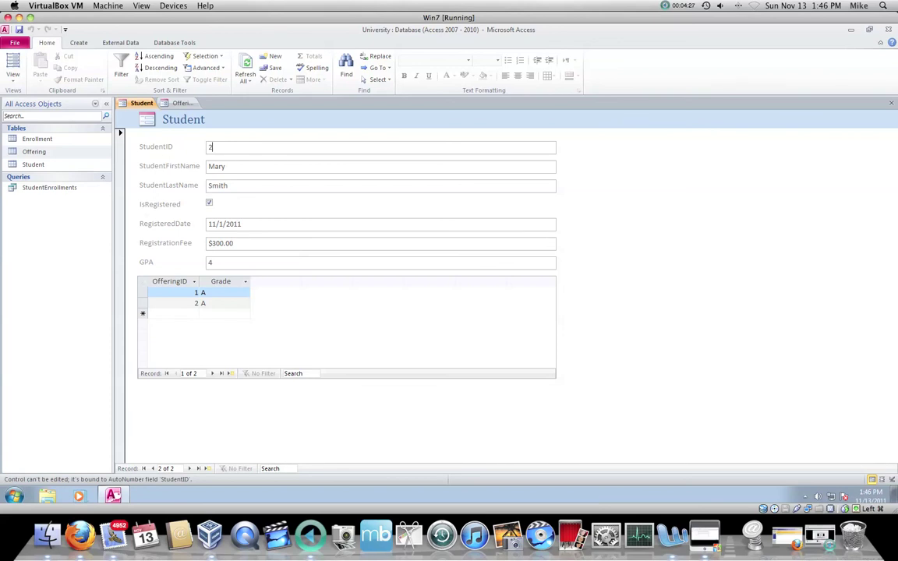
Save the second student's record with the final letter of StudentLastName removed, and put the letter back
click(228, 185)
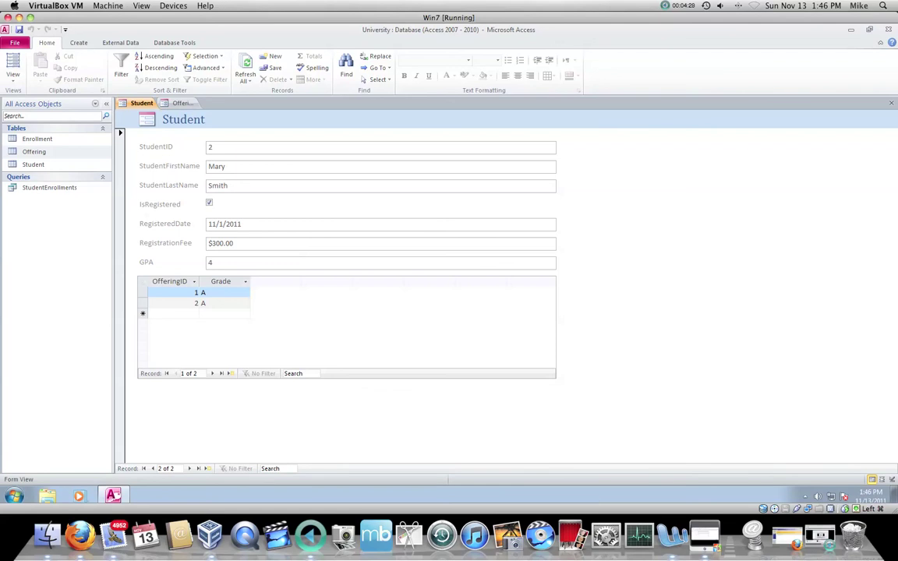
key(BackSpace)
click(120, 133)
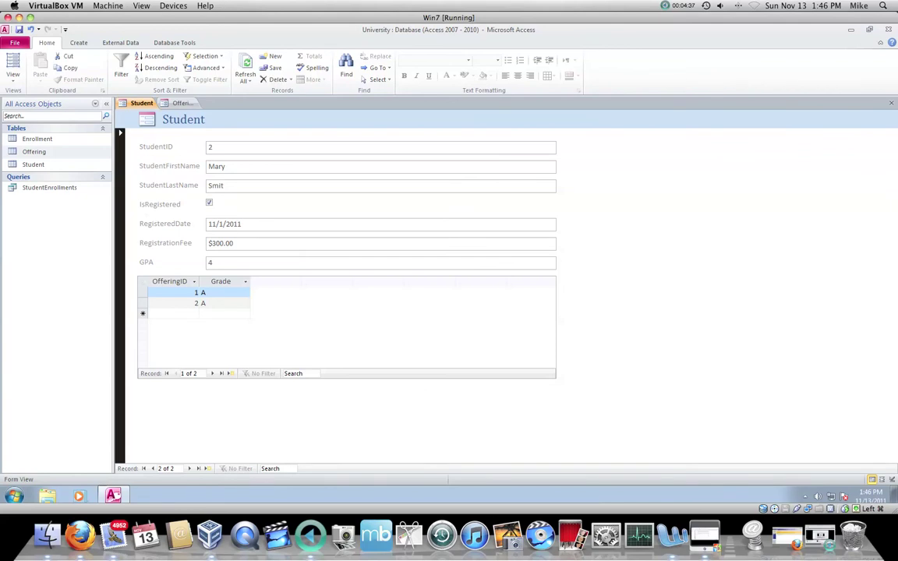
click(225, 185)
text(h)
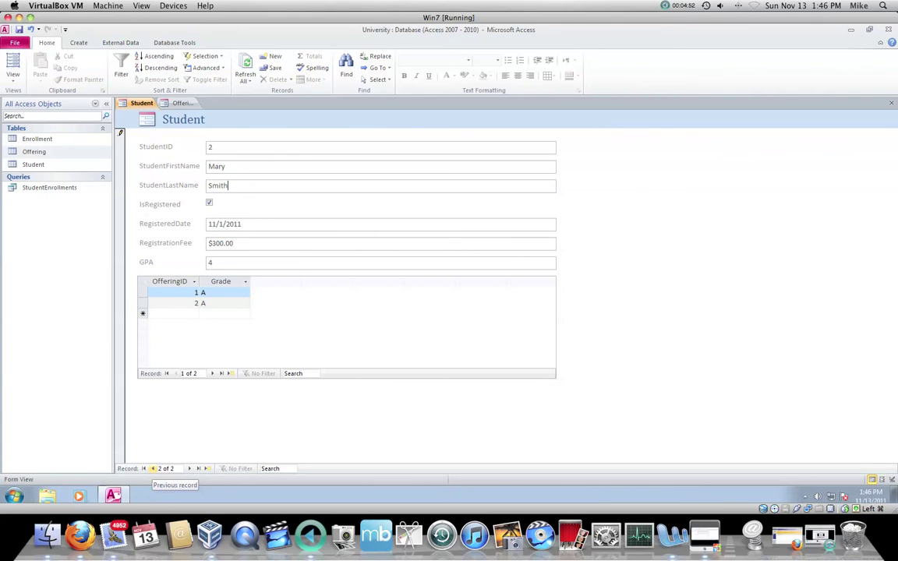
Go to the previous Student record, forward to the second one, and back to the first
click(153, 469)
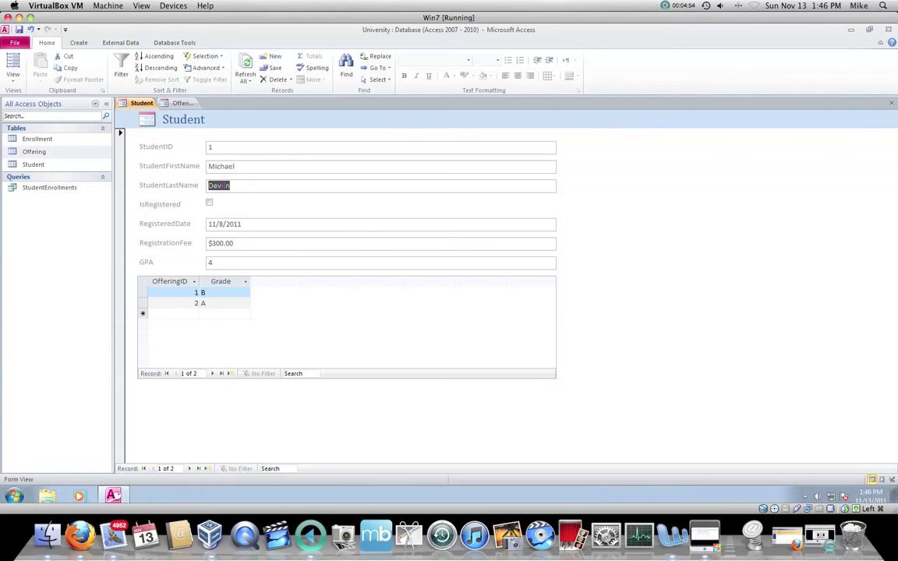
click(190, 468)
click(153, 469)
Move the focus field by field from StudentID in the first record through the enrollment subform to the second student record
click(212, 147)
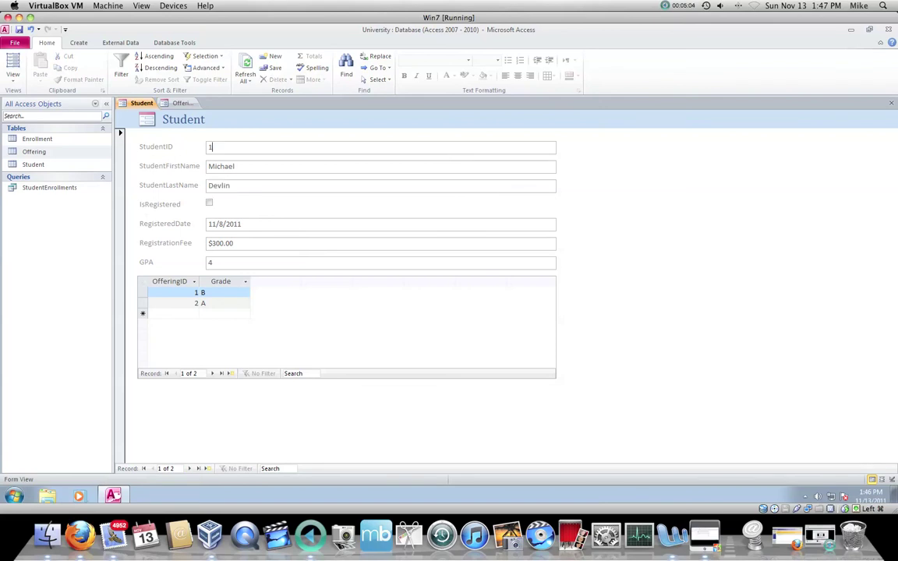
key(Tab)
key(Tab)
key(Tab)
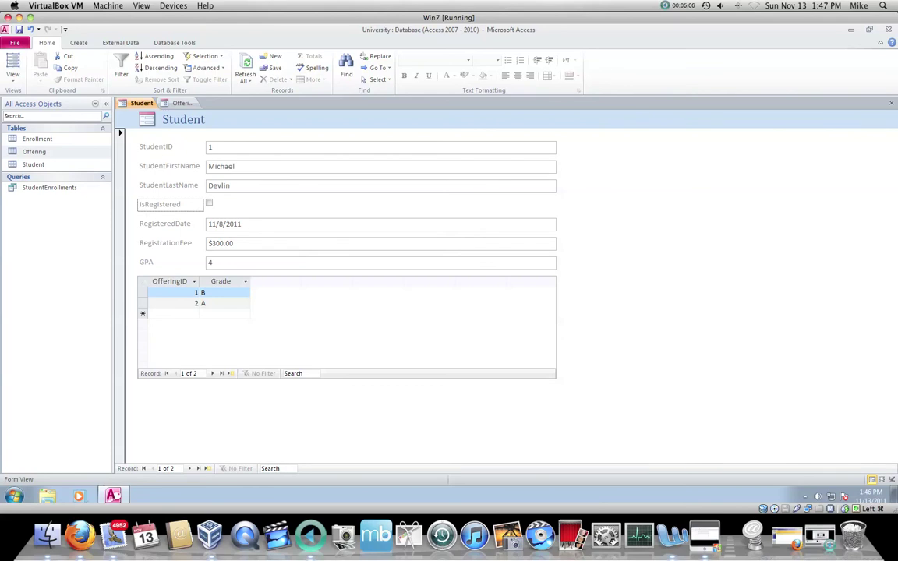
key(Tab)
key(Tab)
key(Tab)
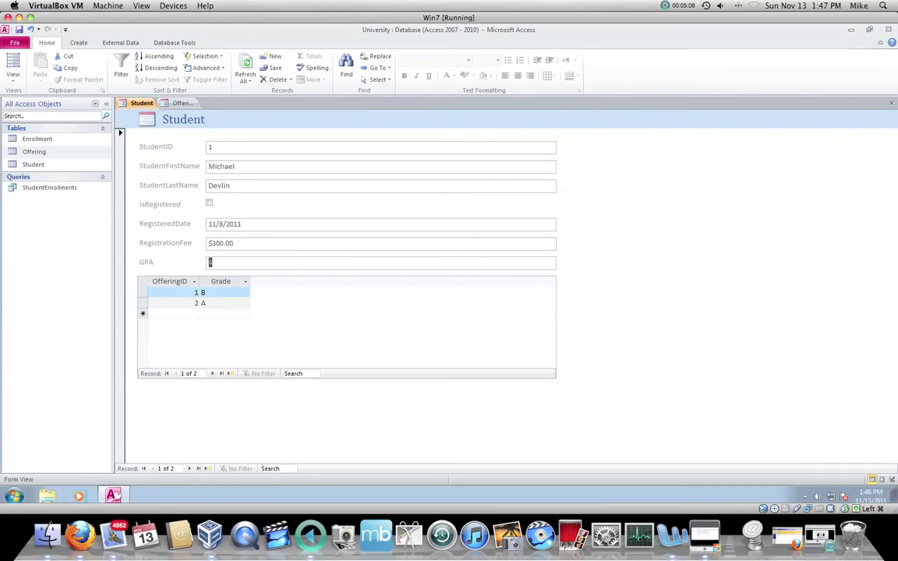
key(Tab)
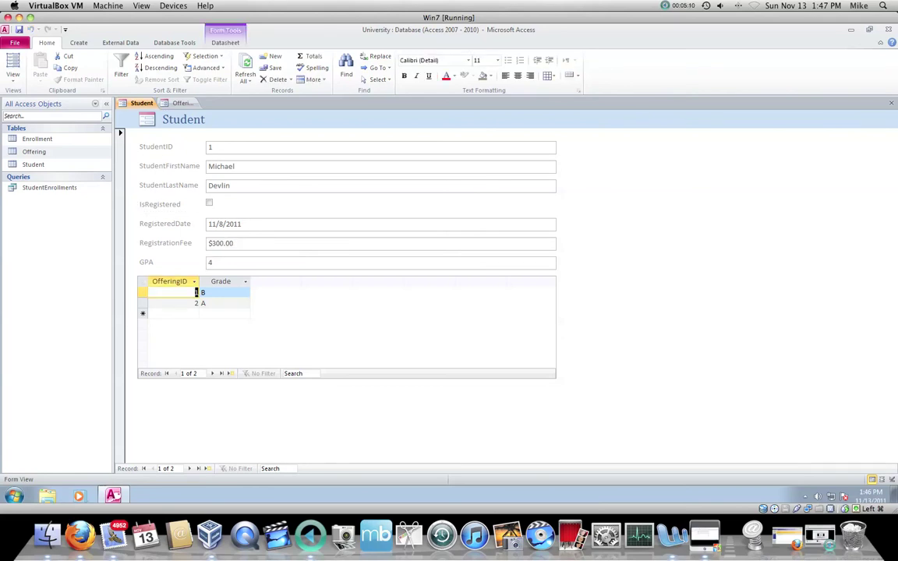
key(Tab)
key(Tab)
key(Tab)
key(Tab)
key(Tab)
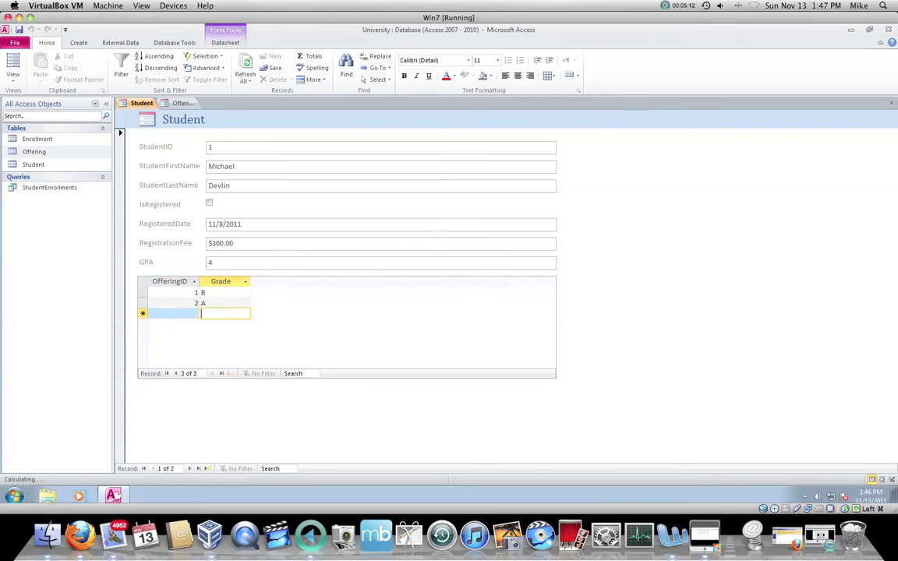
key(Tab)
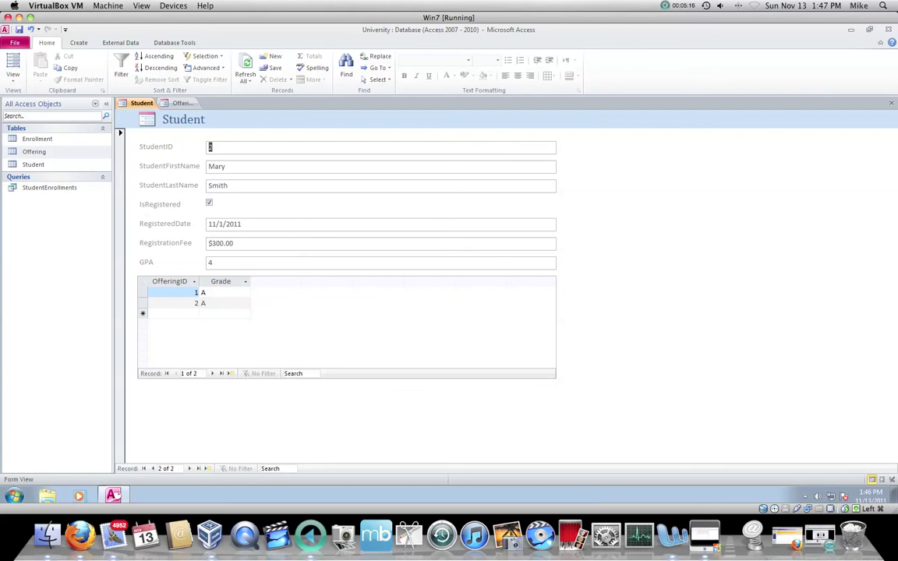
Move the focus field by field through the second student record and its enrollment subform to a new blank Student record
key(Tab)
key(Tab)
key(Tab)
key(Tab)
key(Tab)
key(Tab)
key(Tab)
key(Tab)
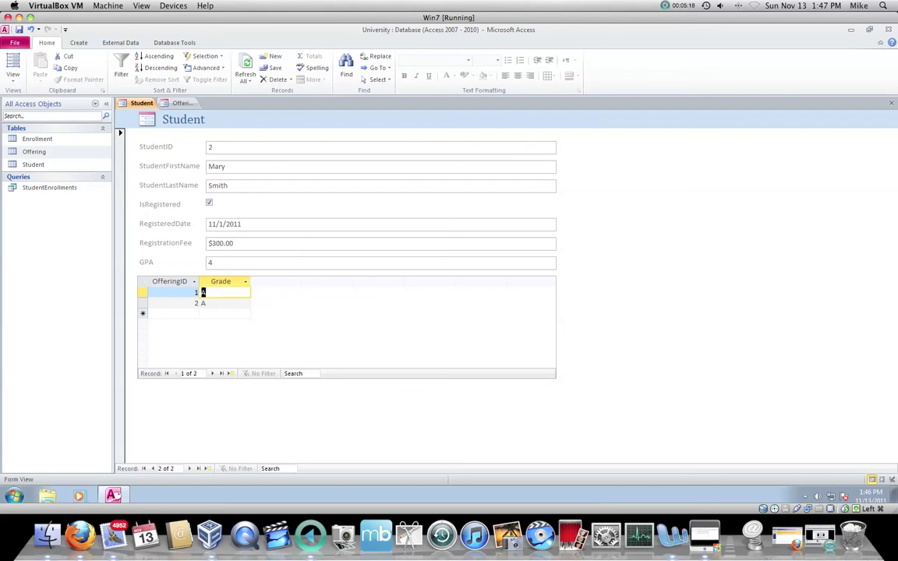
key(Tab)
key(Tab)
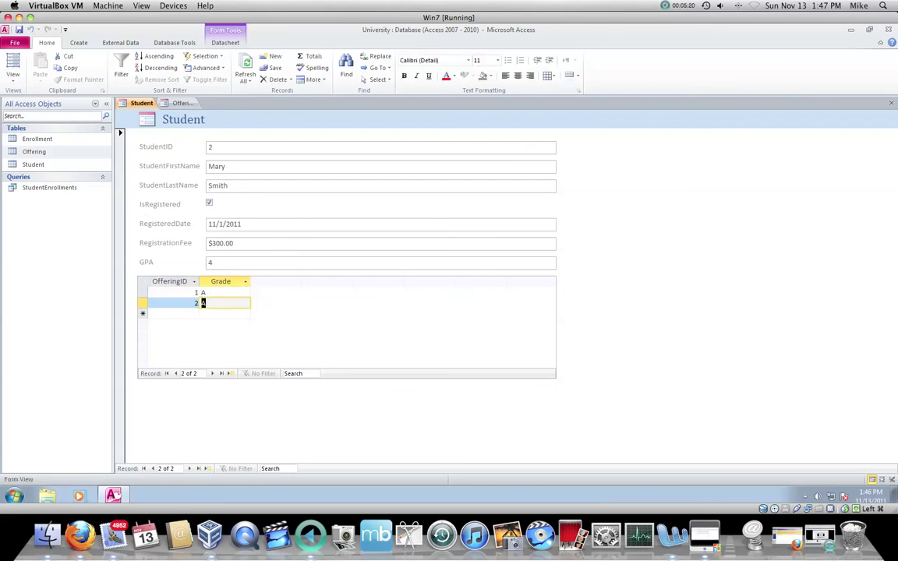
key(Tab)
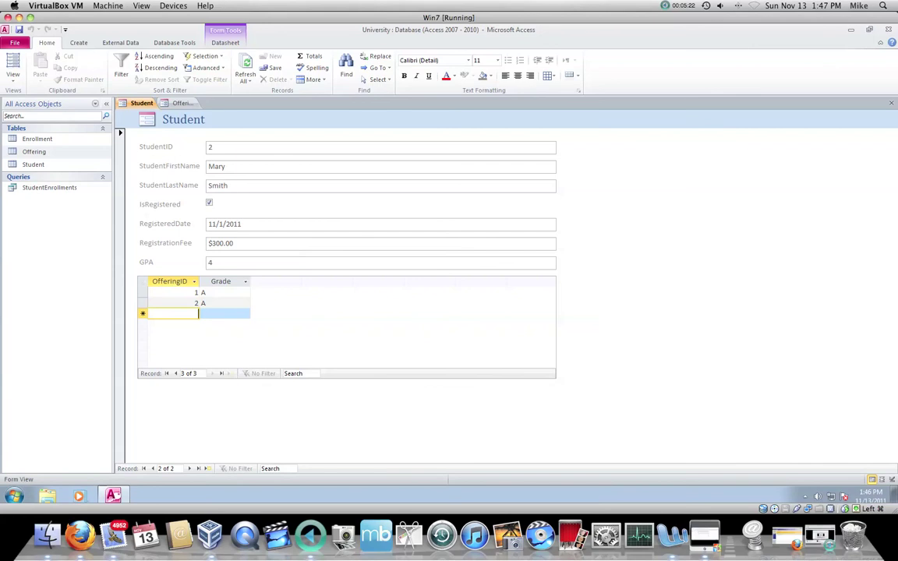
key(Tab)
key(Tab)
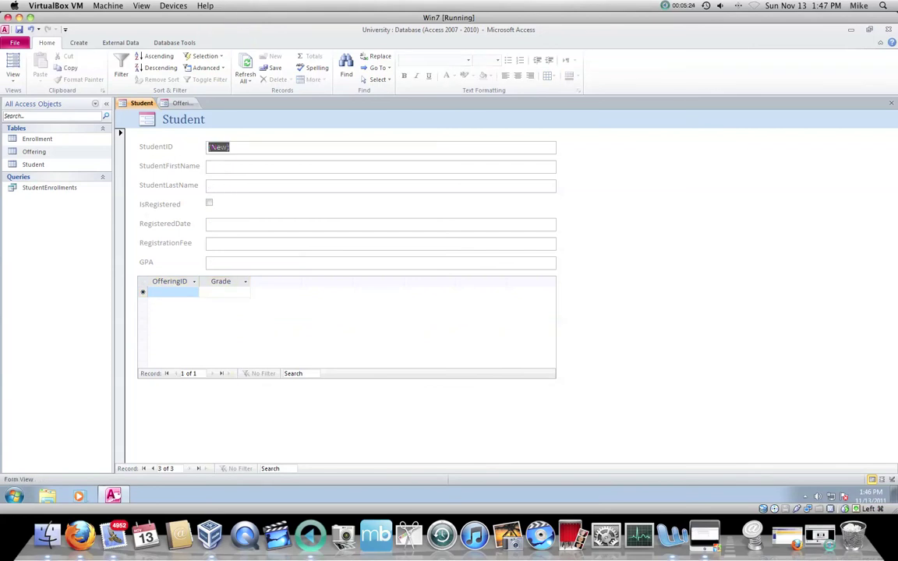
Enter the new student's first name and last name, and mark the student as registered
key(Tab)
key(Tab)
text(John)
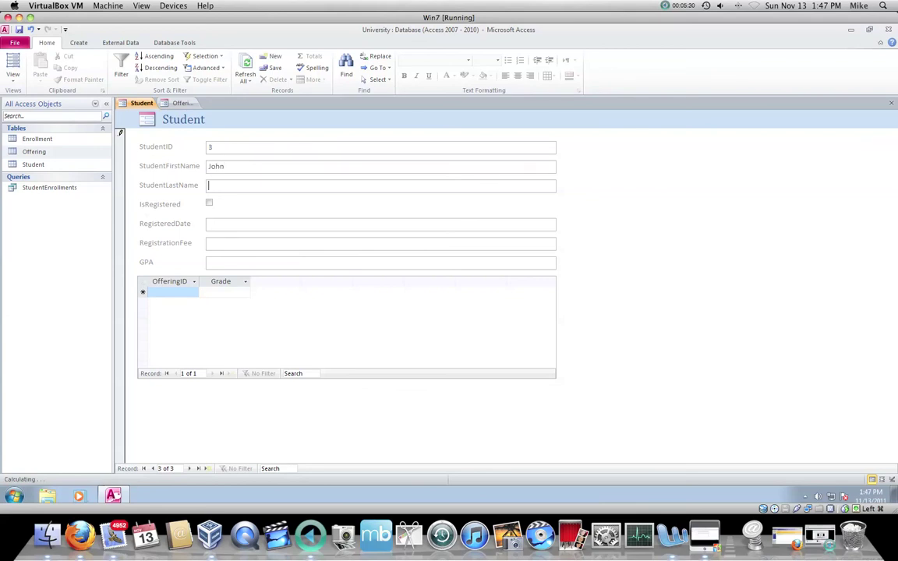
key(Tab)
text(Smith)
key(Tab)
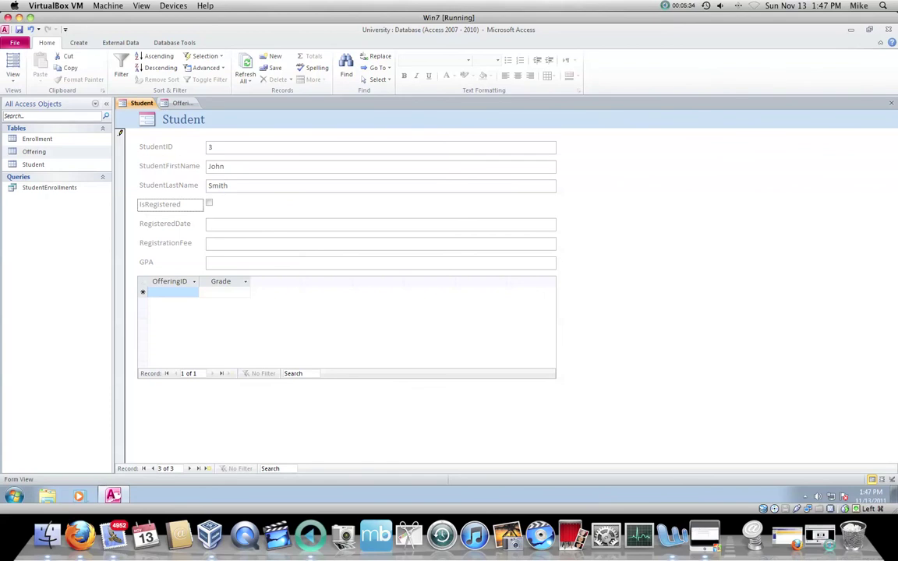
key(space)
key(Tab)
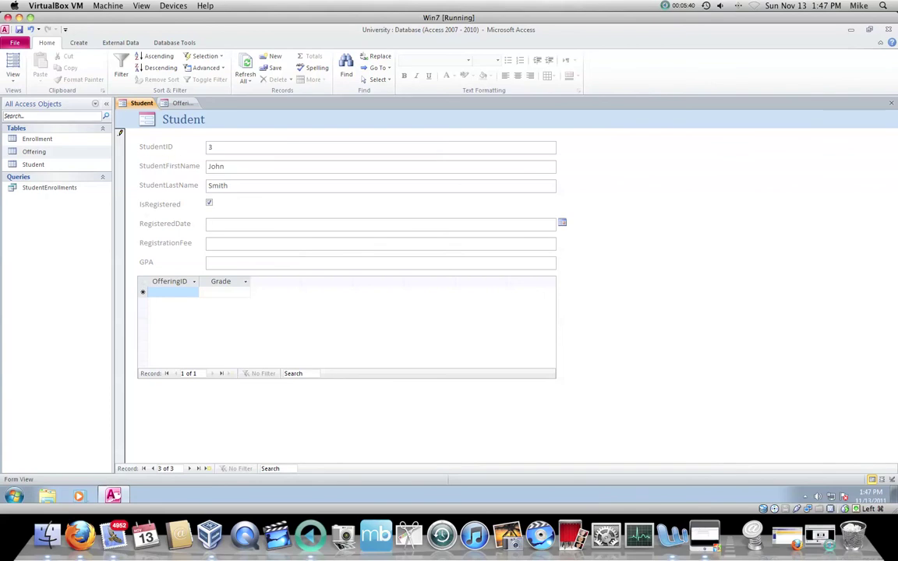
click(223, 291)
text(//)
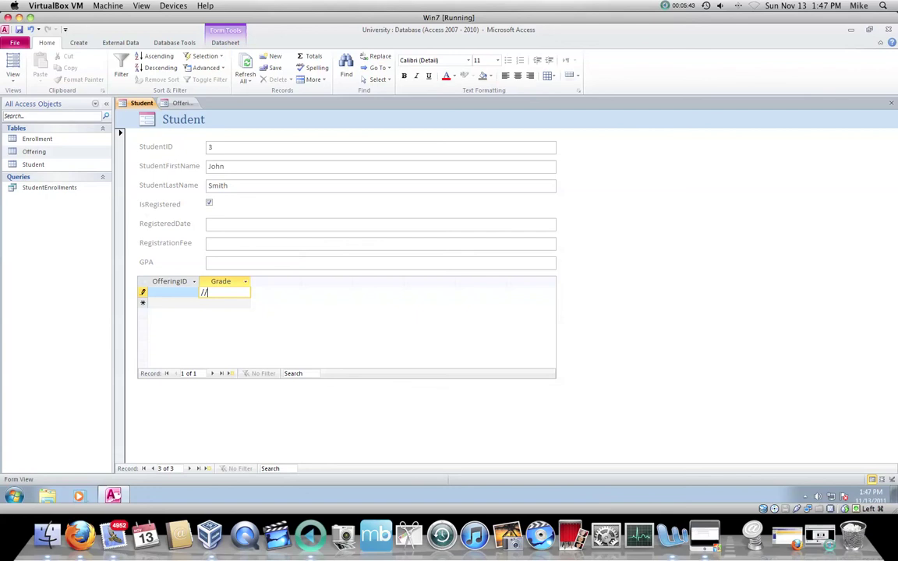
key(Tab)
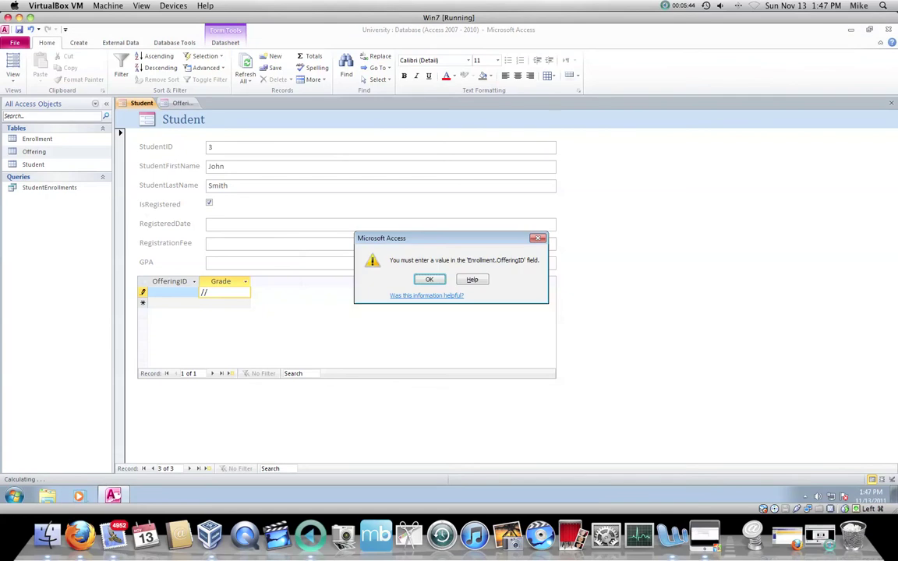
key(Return)
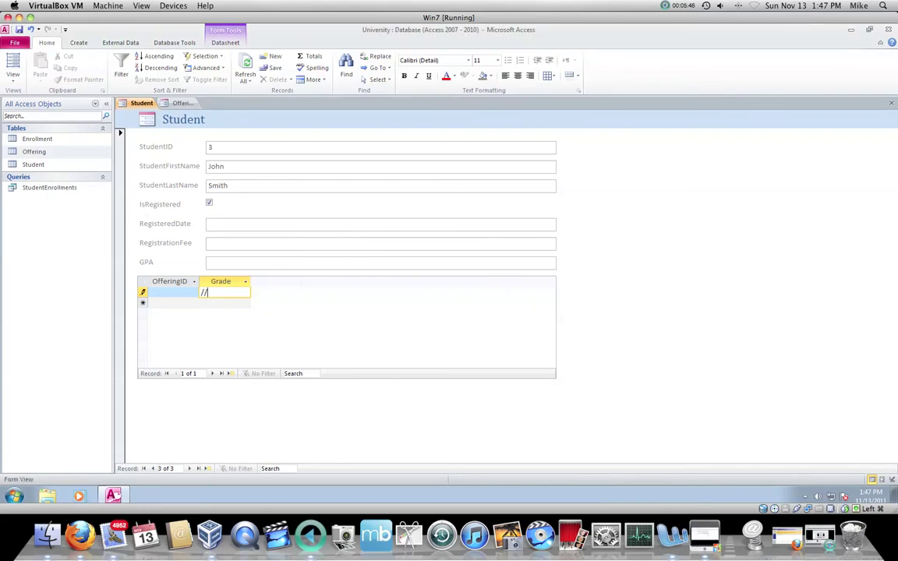
key(BackSpace)
key(BackSpace)
key(Tab)
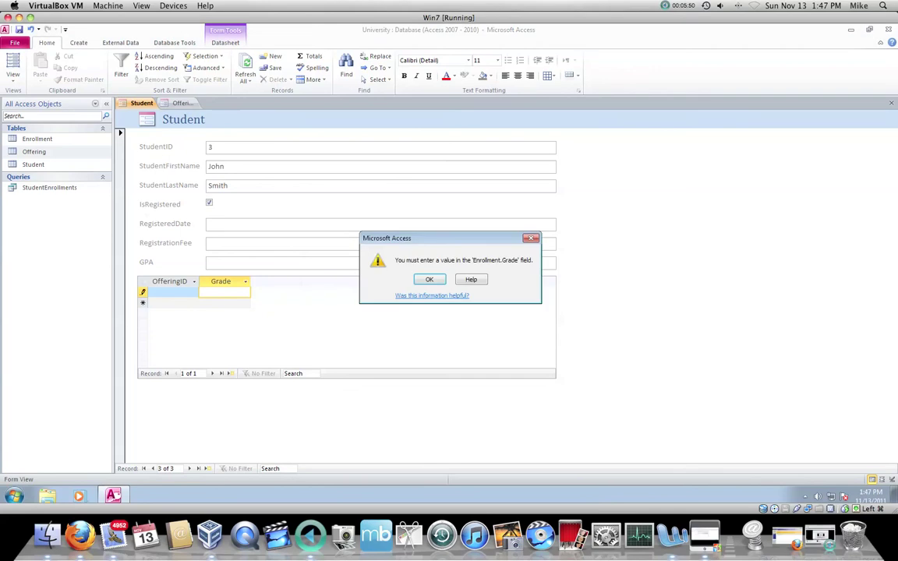
key(Return)
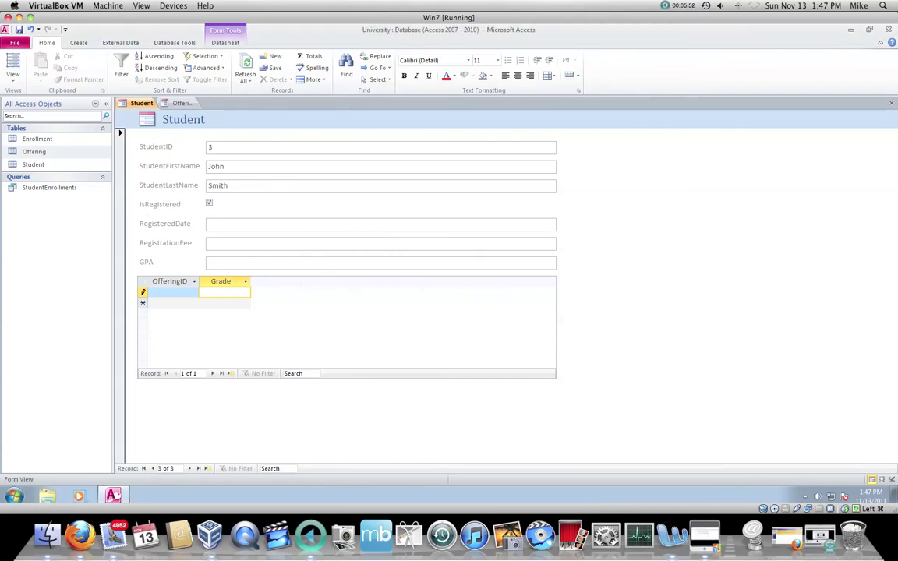
key(Escape)
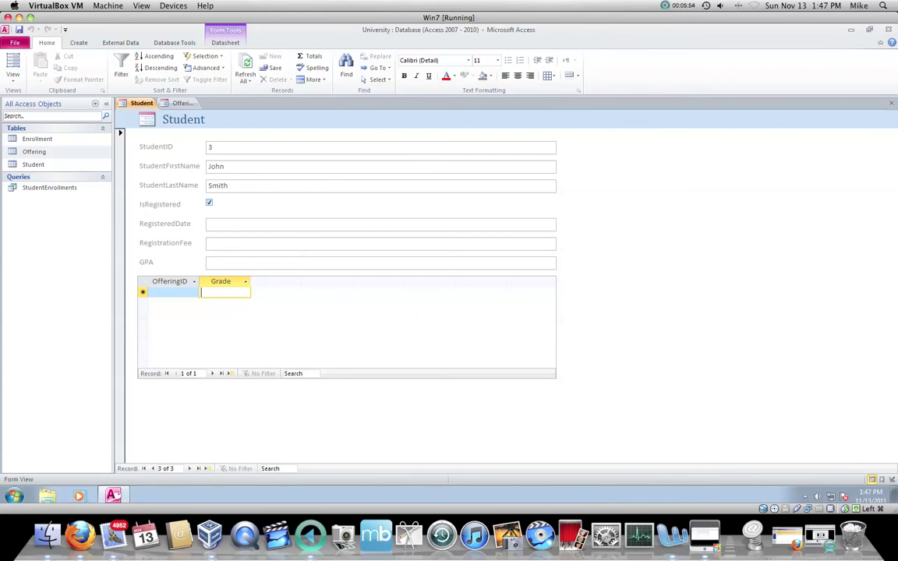
Set the third student's RegisteredDate to 1/1/2011 and RegistrationFee to 300, leave GPA empty, and move past the record
click(208, 224)
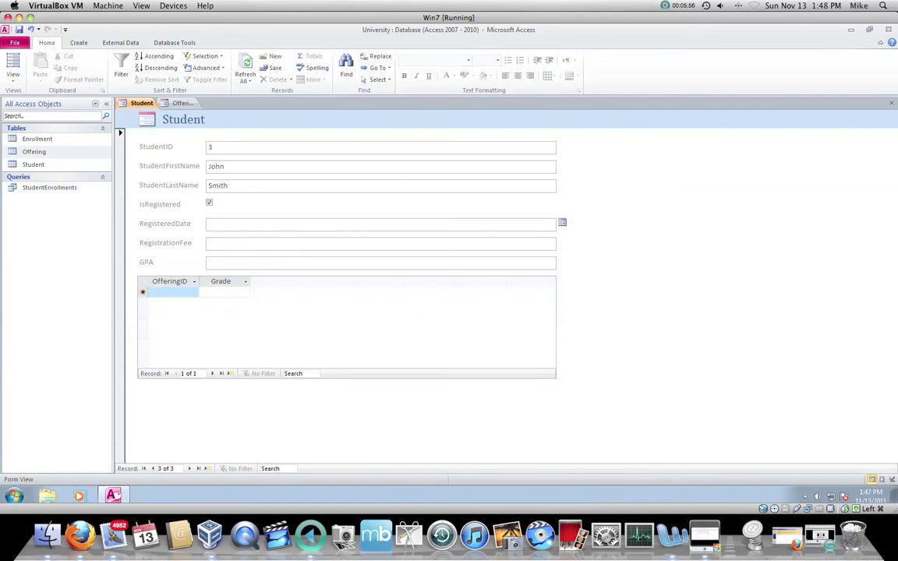
text(1/1/2011)
key(Tab)
text(300)
key(Tab)
key(Tab)
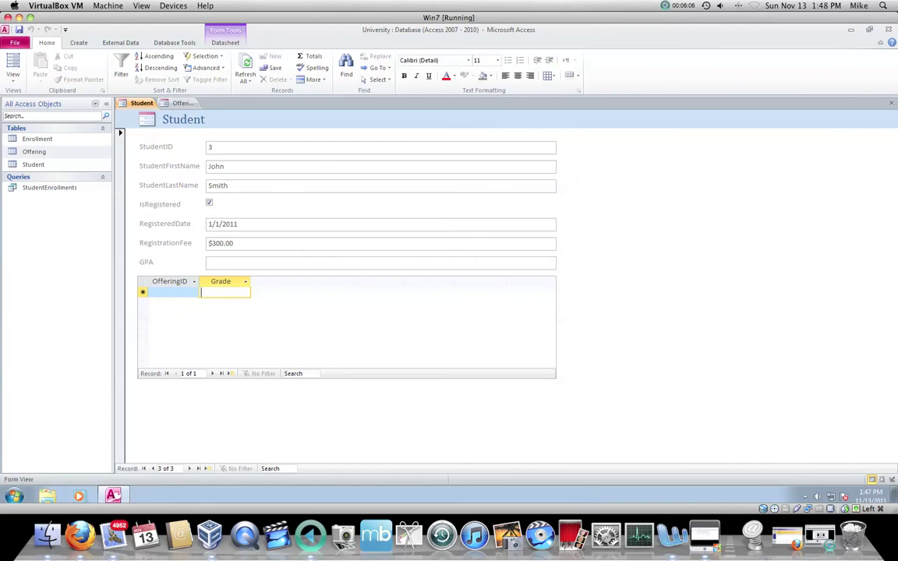
key(Tab)
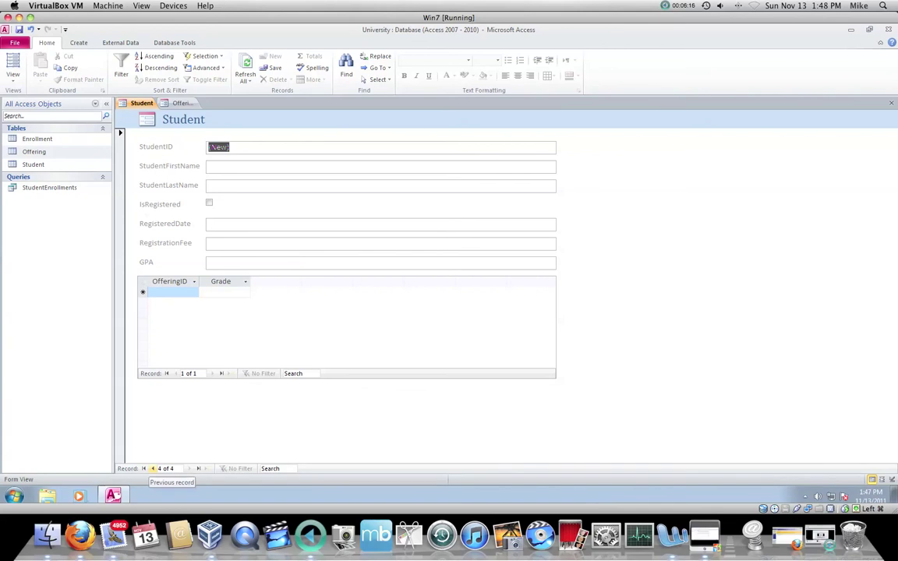
Return to the third student record, try to add an enrollment with OfferingID 3 and Grade A, and discard the entry
click(153, 468)
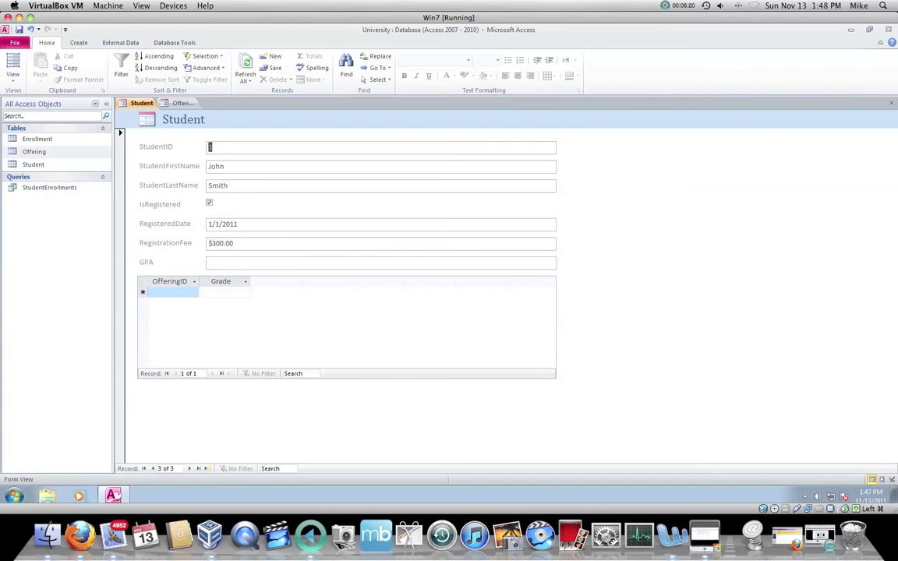
click(173, 291)
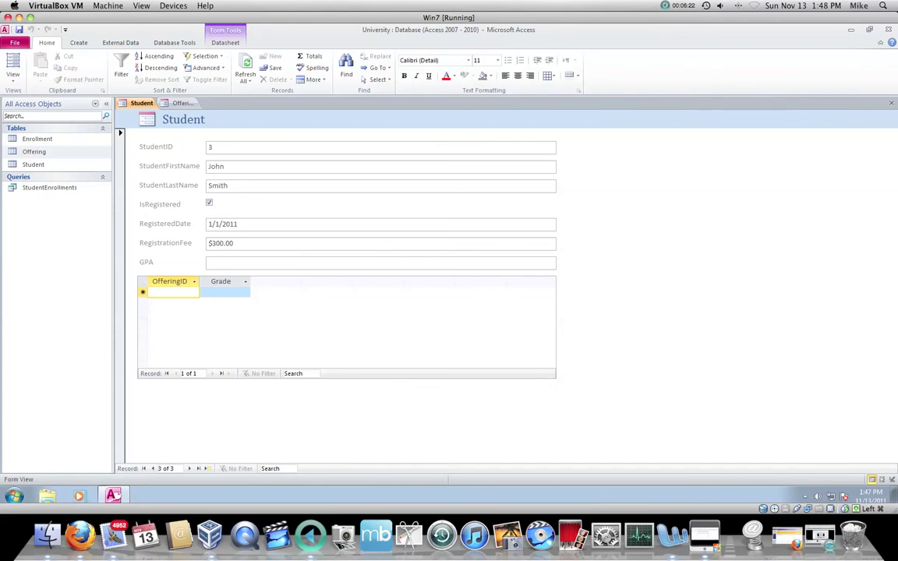
text(3)
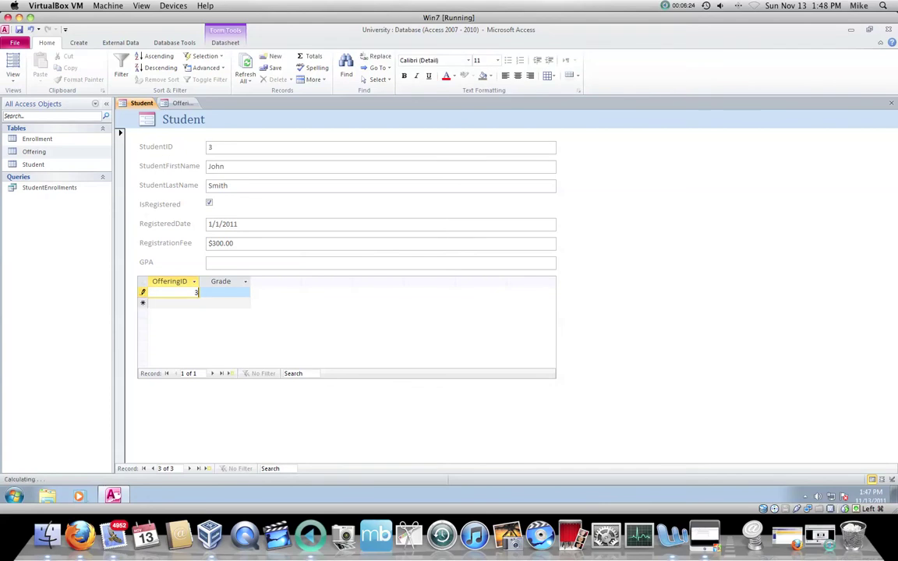
click(224, 292)
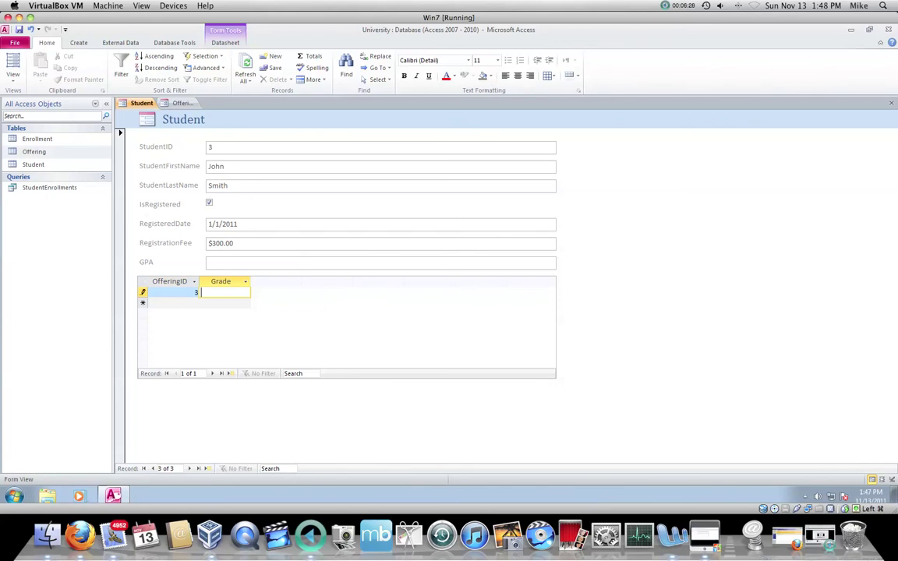
text(A)
key(Return)
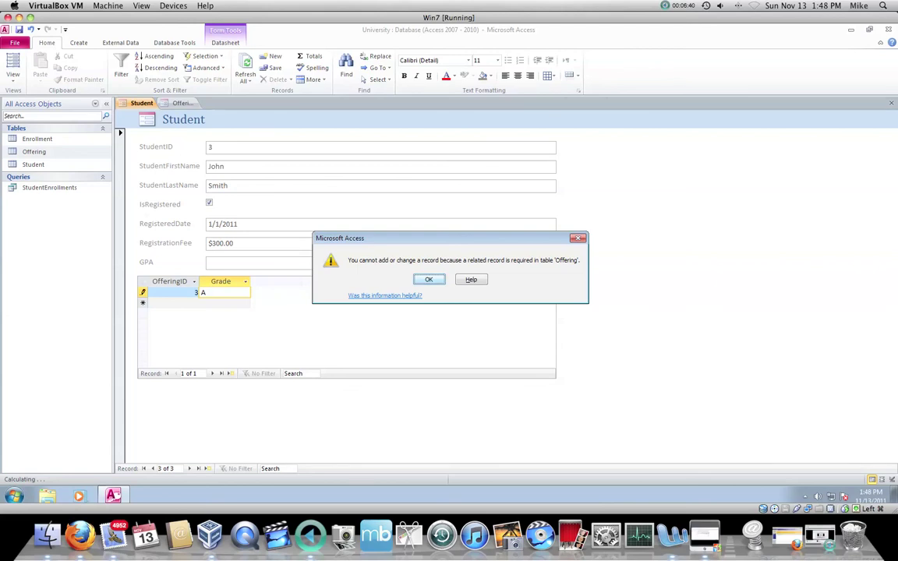
key(Return)
key(Escape)
key(Escape)
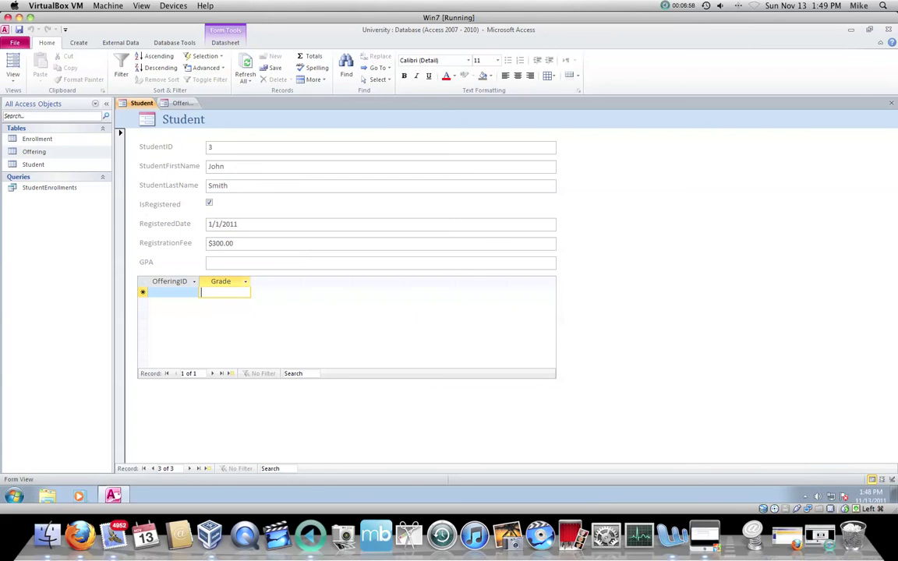
Open the Student table to check the records added through the form, and close the table again
click(173, 292)
click(223, 292)
double_click(33, 165)
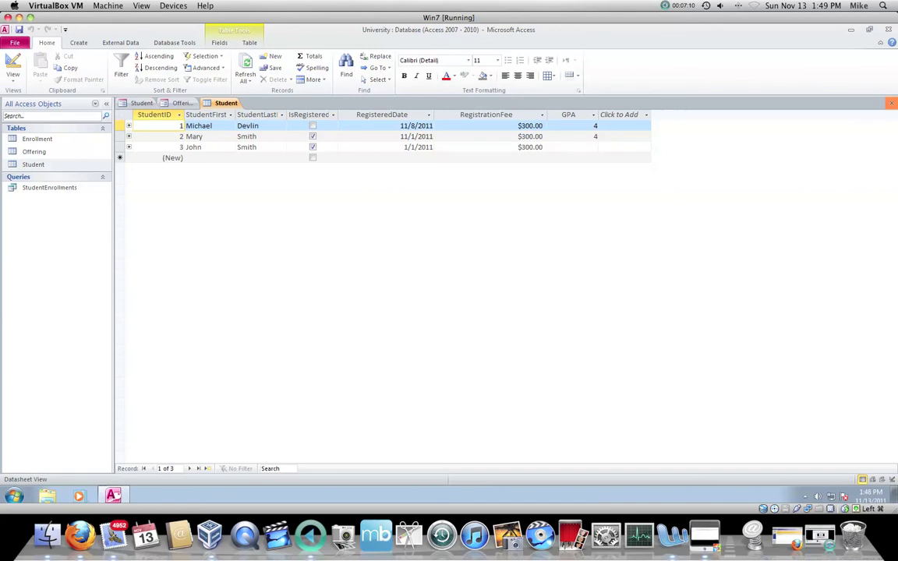
click(891, 103)
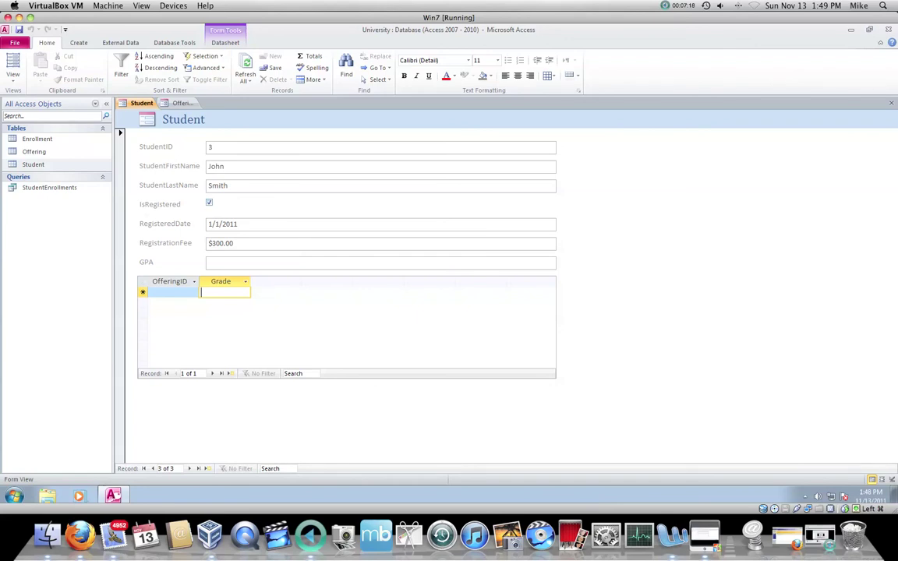
Close the Student form and save it under the name Student
click(891, 103)
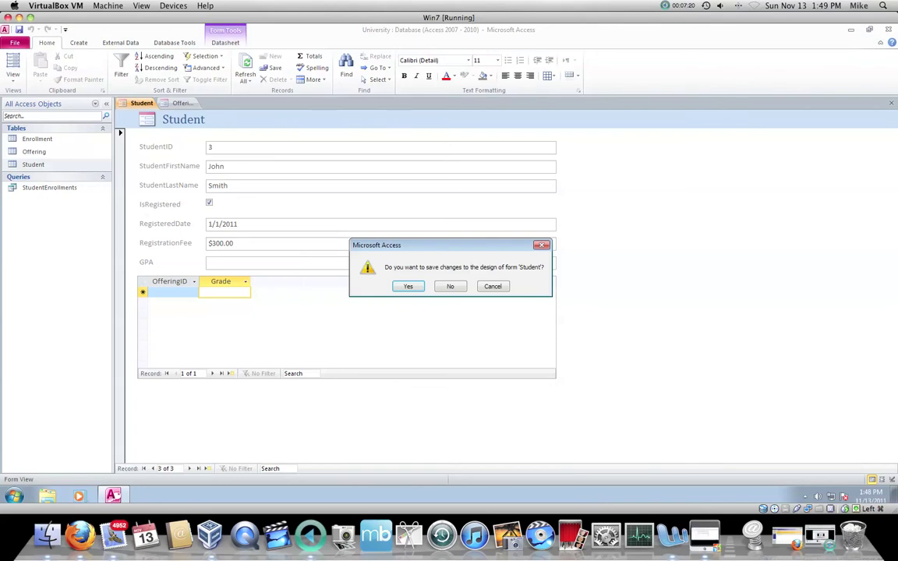
key(Return)
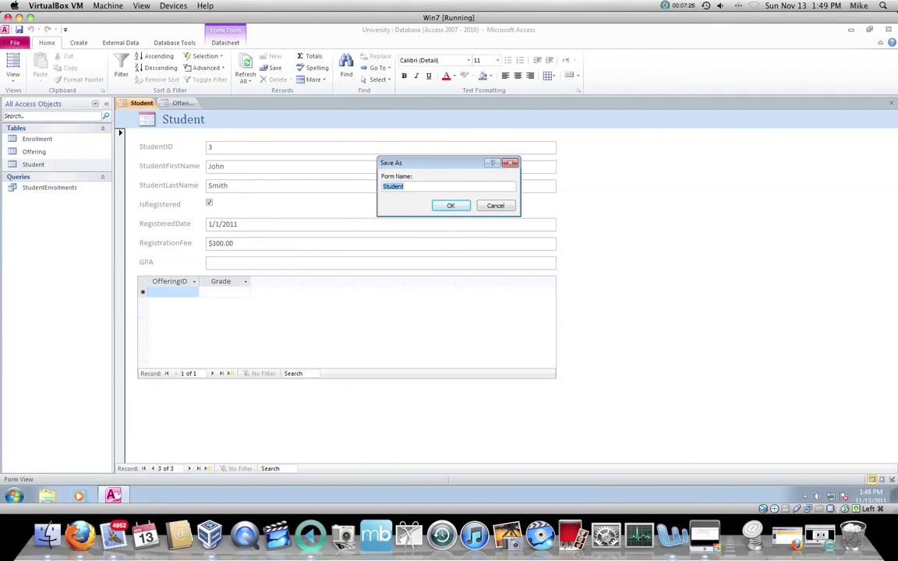
key(Return)
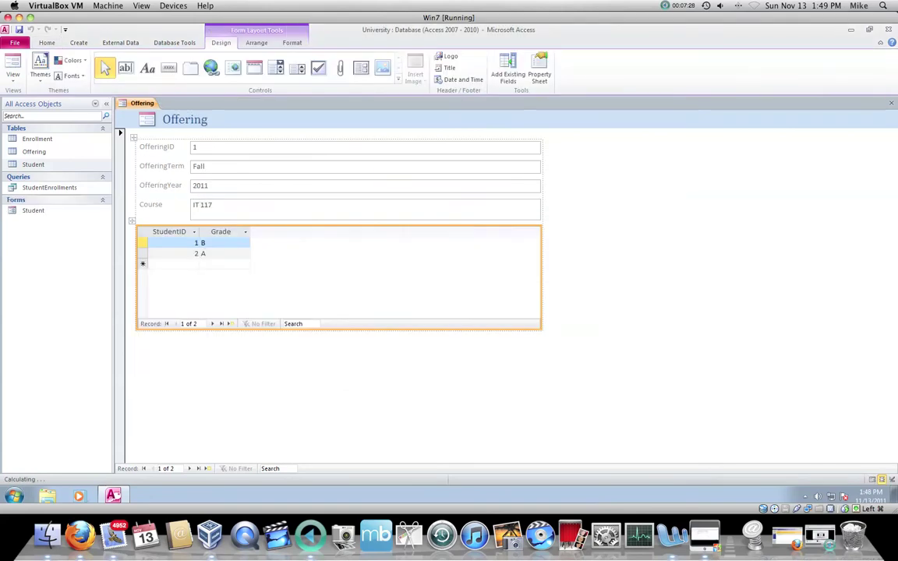
Close the Offering form and save it under the name Offering
click(891, 103)
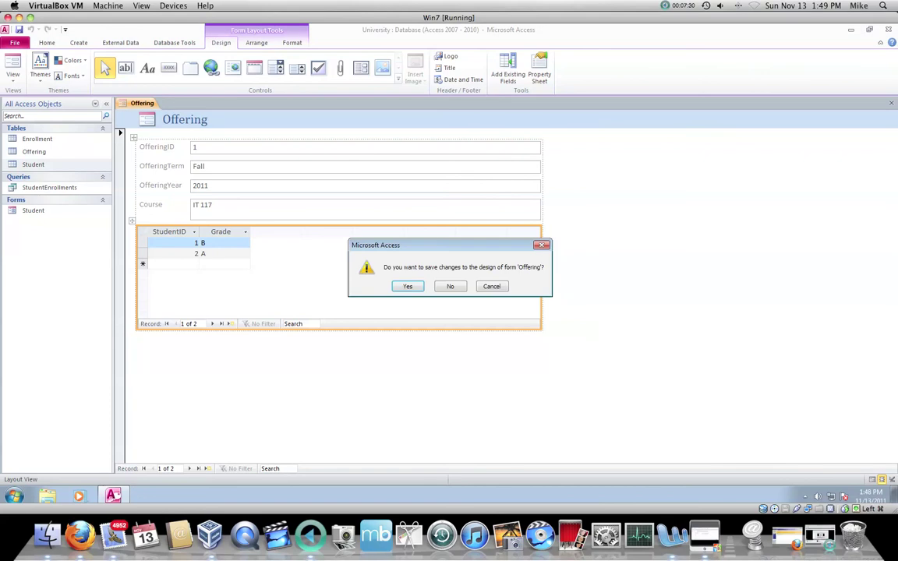
key(Return)
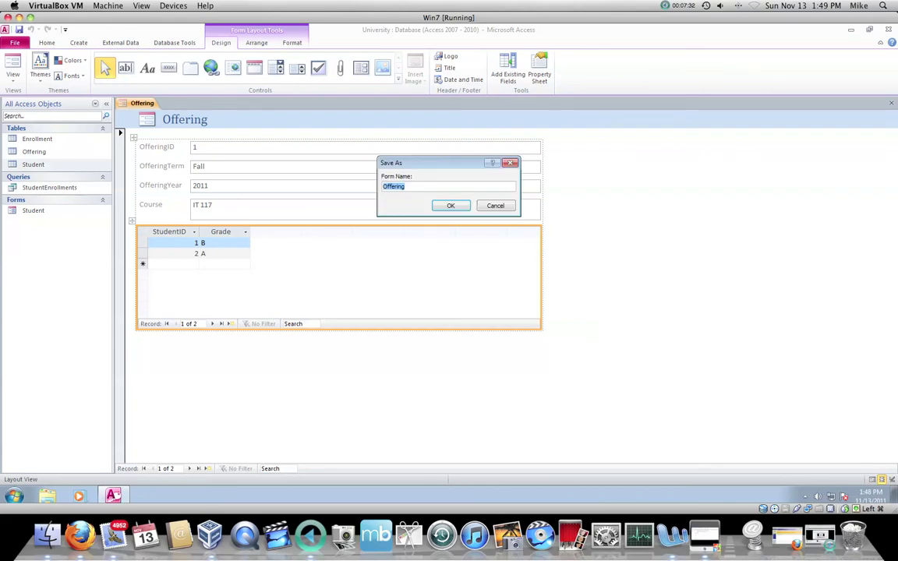
key(Return)
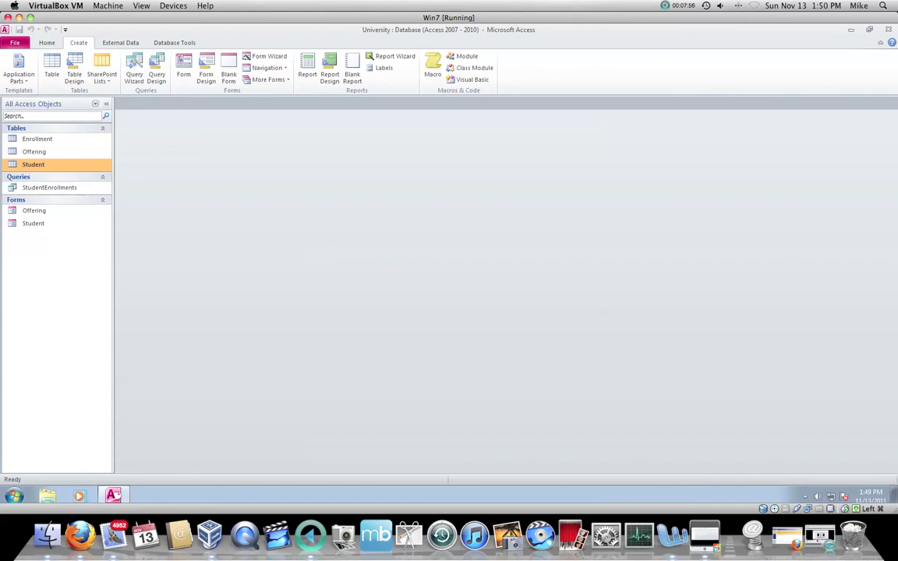
click(677, 5)
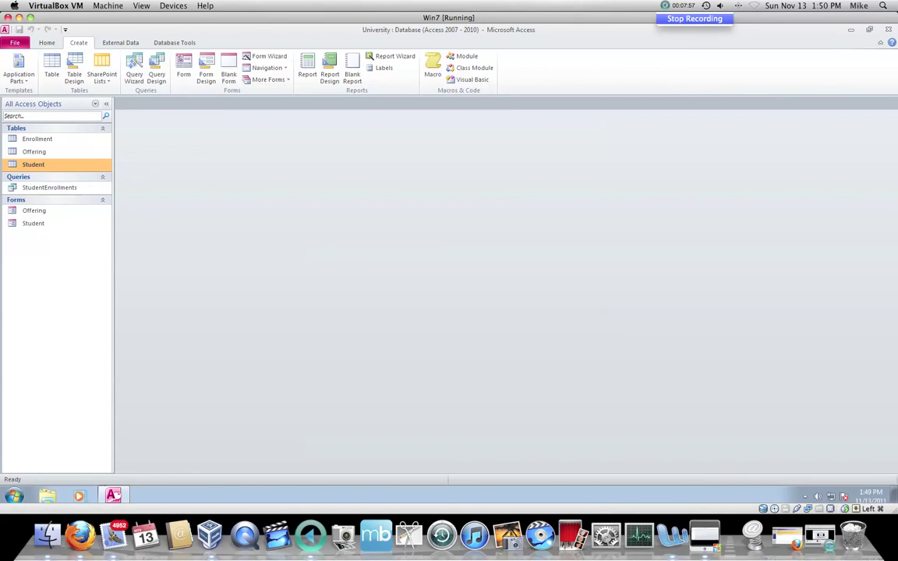